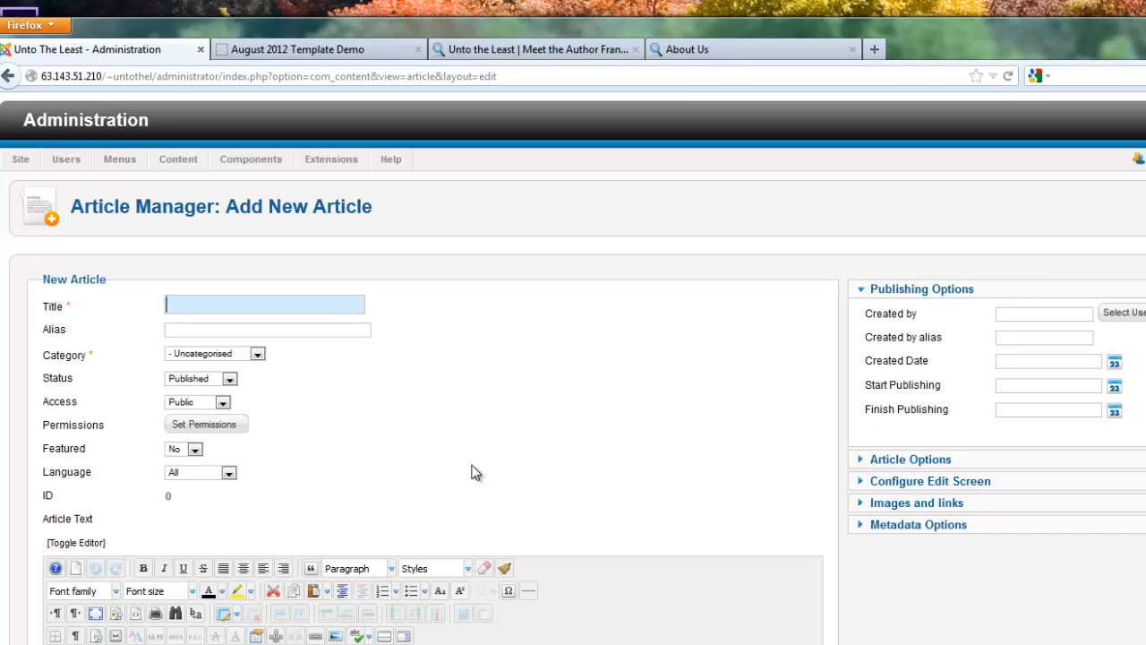
- Check the article heading on the existing Unto the Least site and title the new article "Sometimes It Is Hard To Look"
left_click(547, 54)
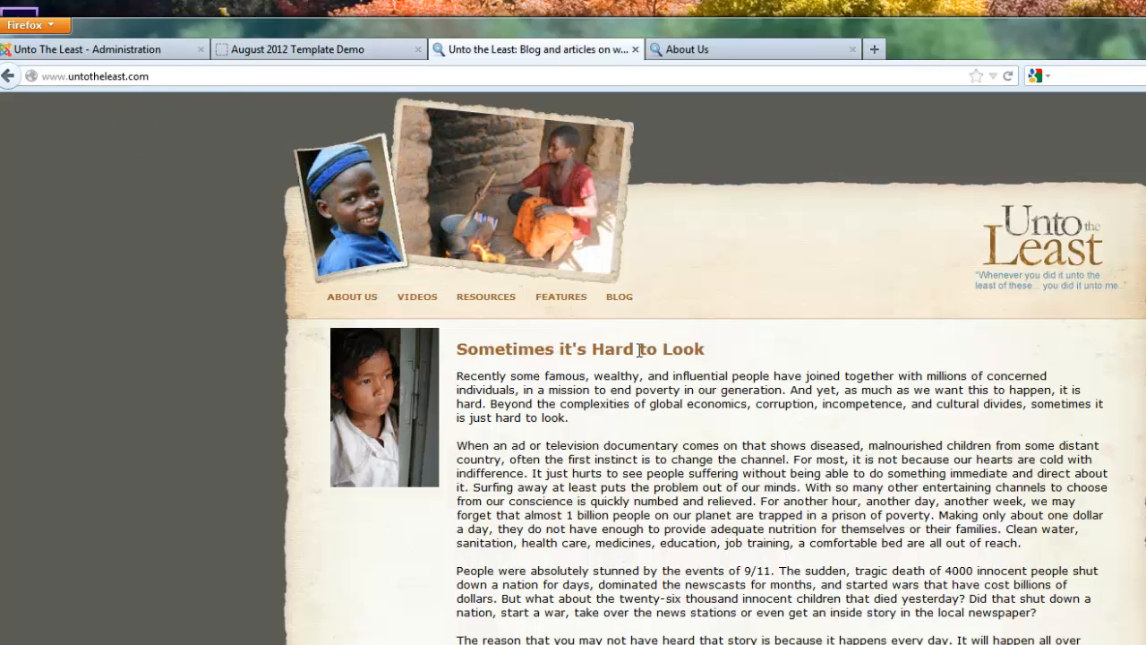
left_click(153, 48)
left_click(263, 299)
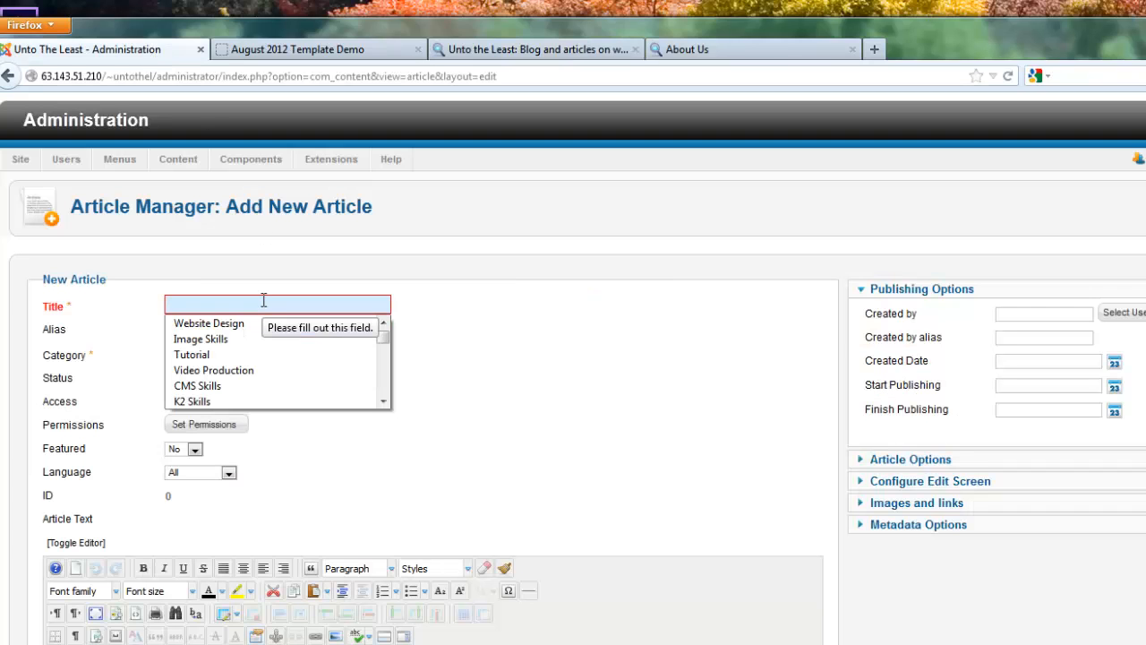
type("Sometimes It Is Hard To Look")
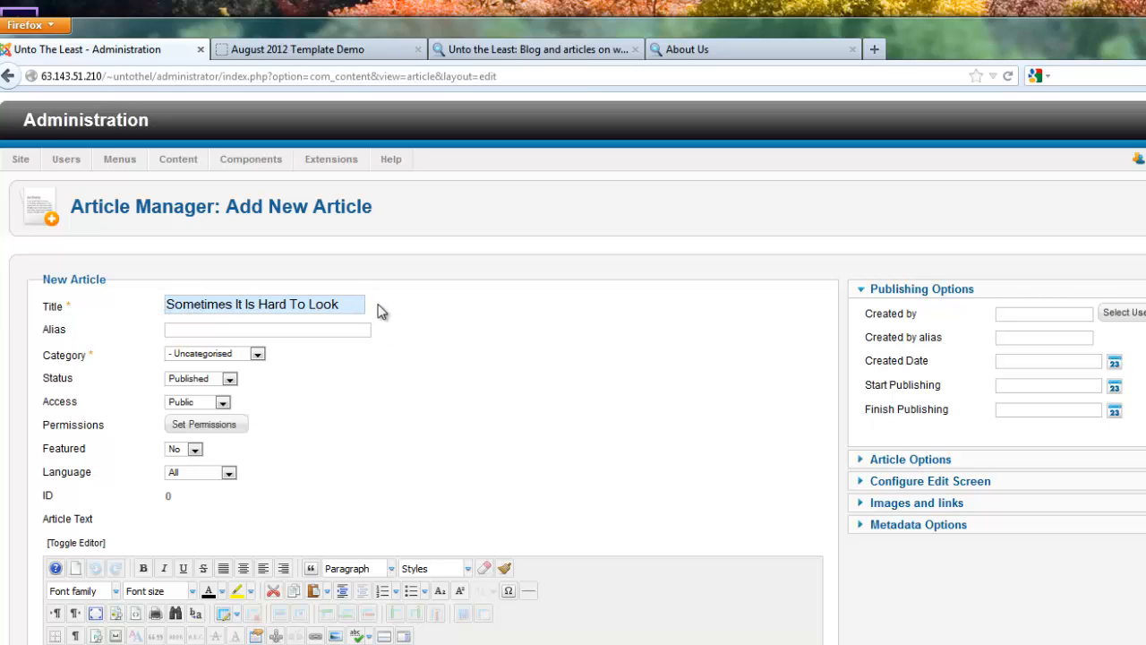
- Assign the new article to the Featured Articles category
mouse_move(73, 331)
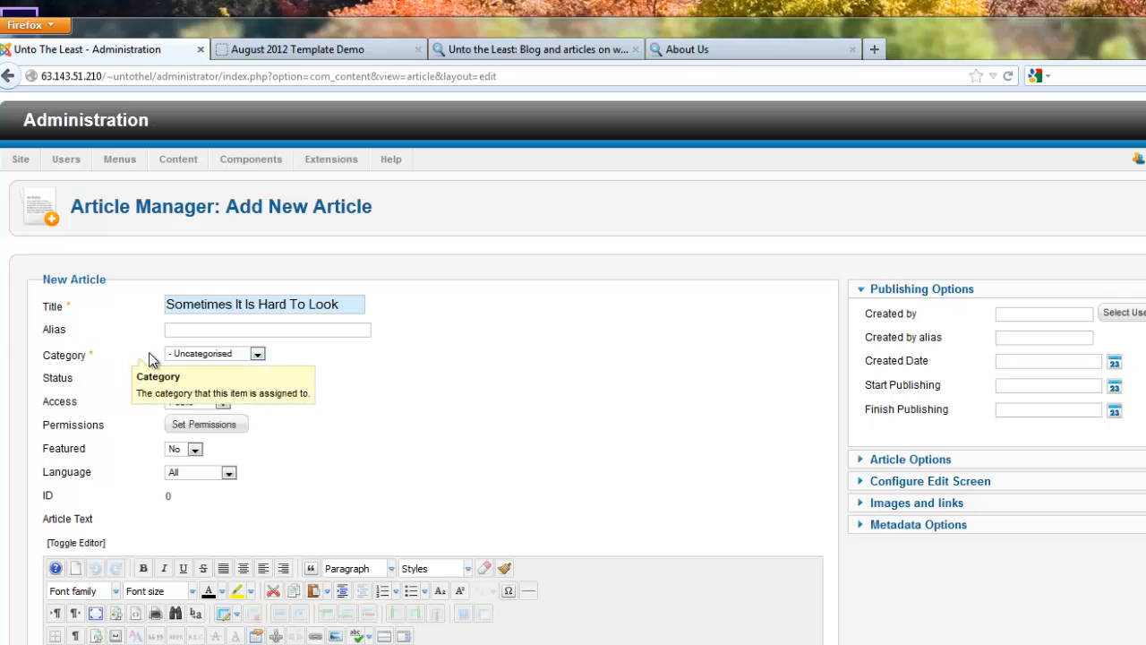
left_click(257, 356)
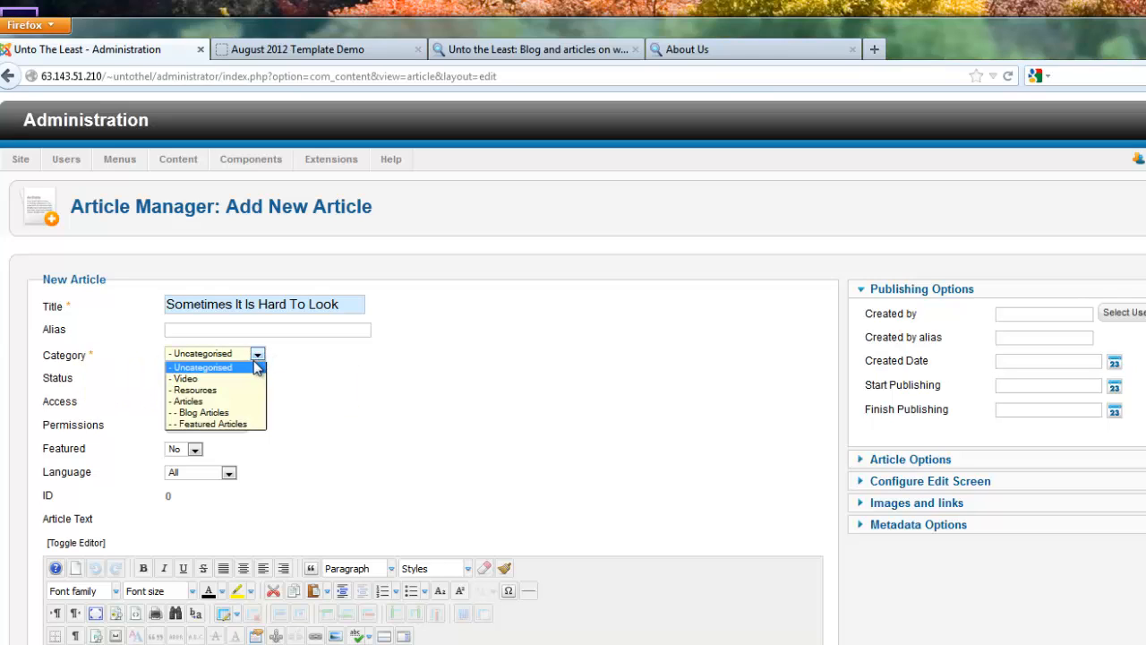
left_click(246, 424)
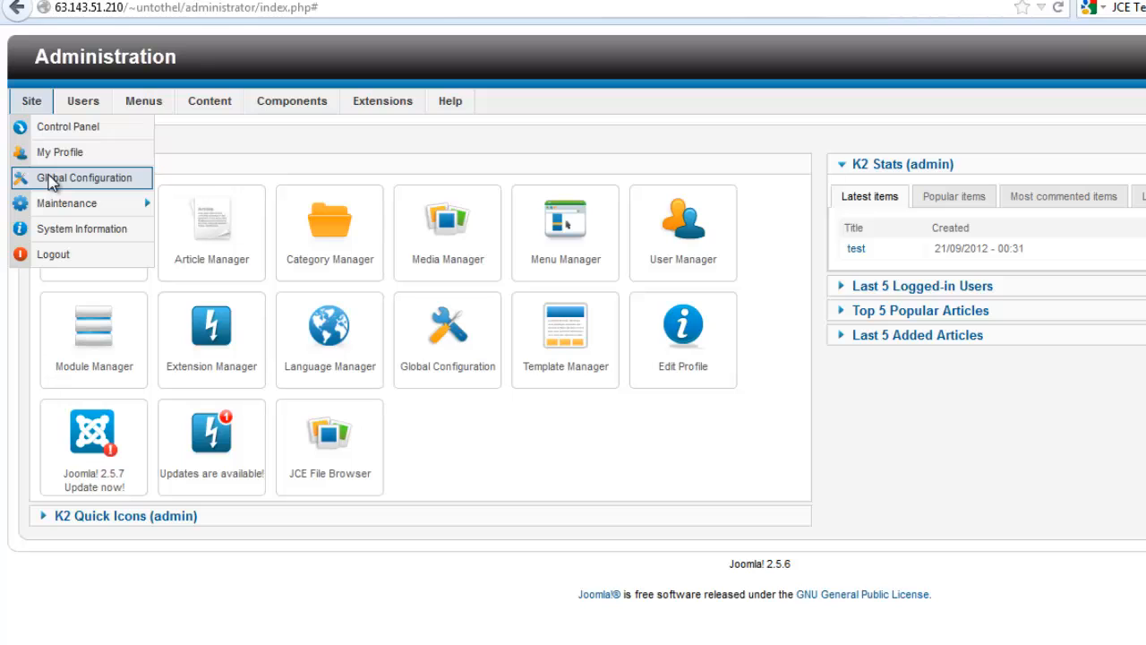
- Open the Global Configuration and examine the Default Editor setting and its available choices
left_click(51, 182)
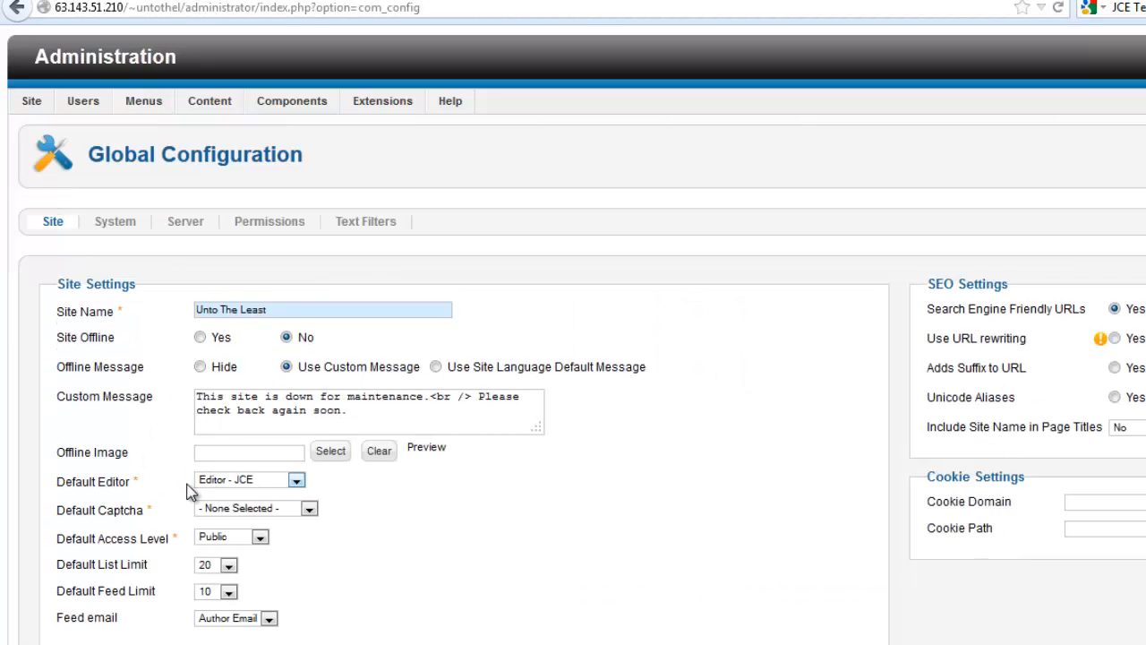
mouse_move(112, 491)
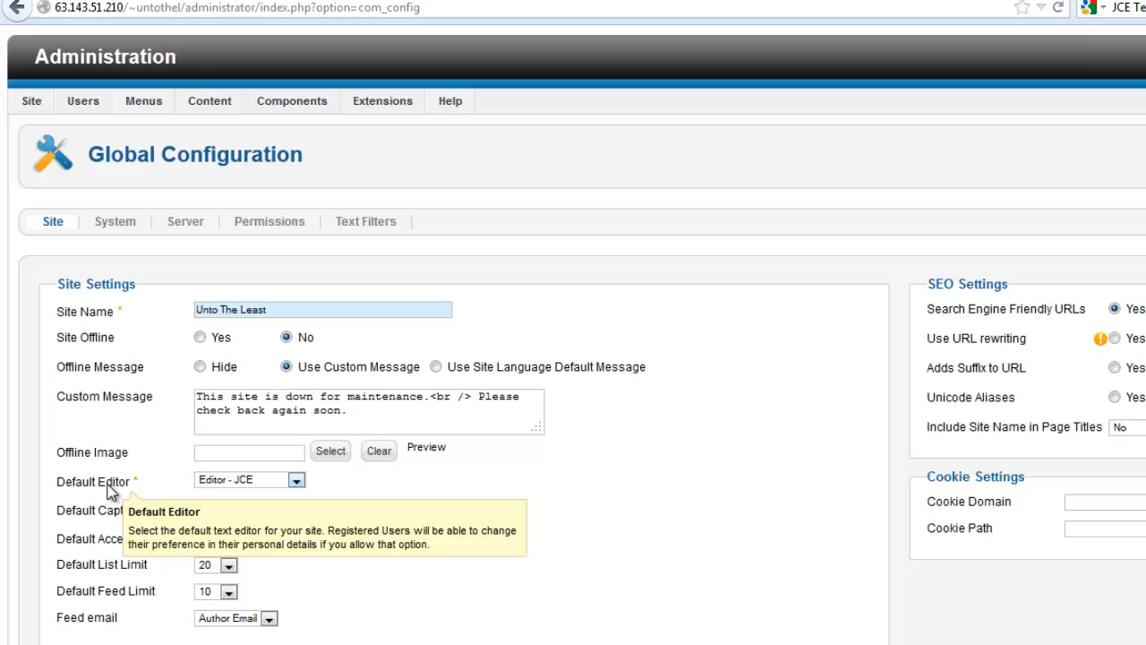
left_click(297, 481)
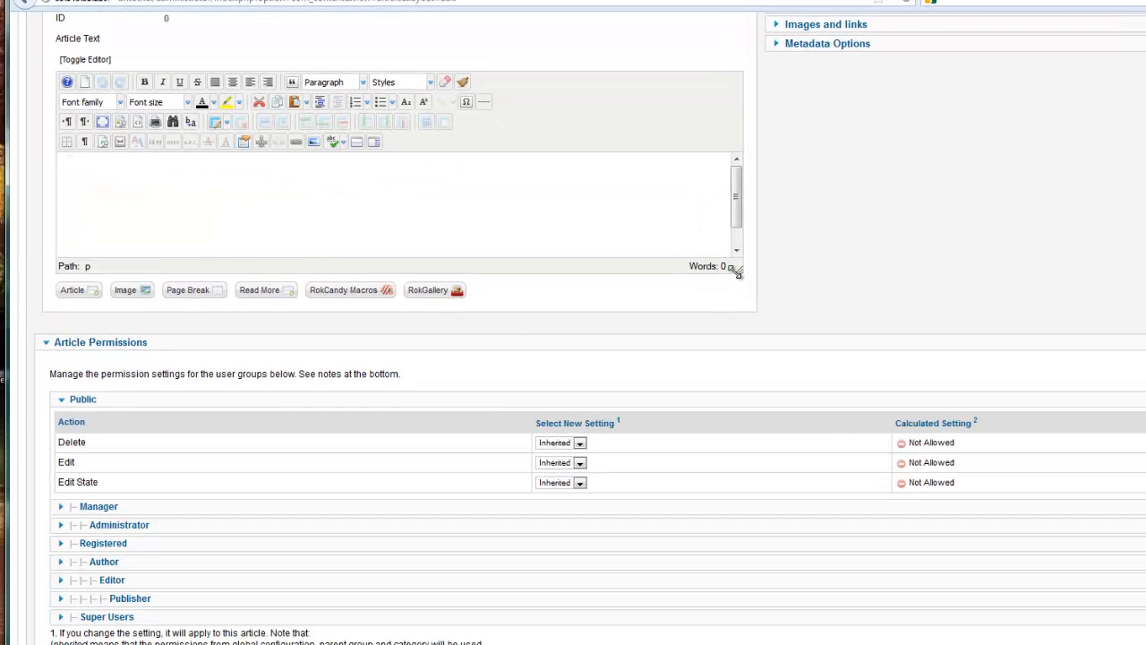
- Enlarge the article text editing area so it is taller, and place the cursor in it
left_click_drag(737, 269, 733, 346)
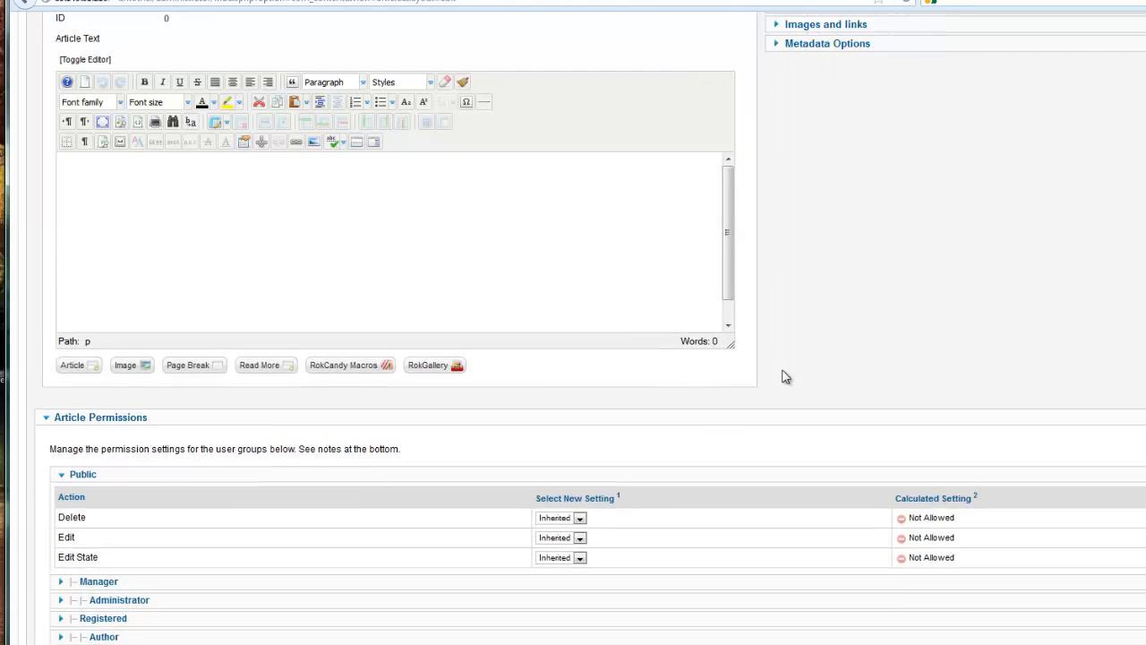
left_click_drag(784, 376, 727, 354)
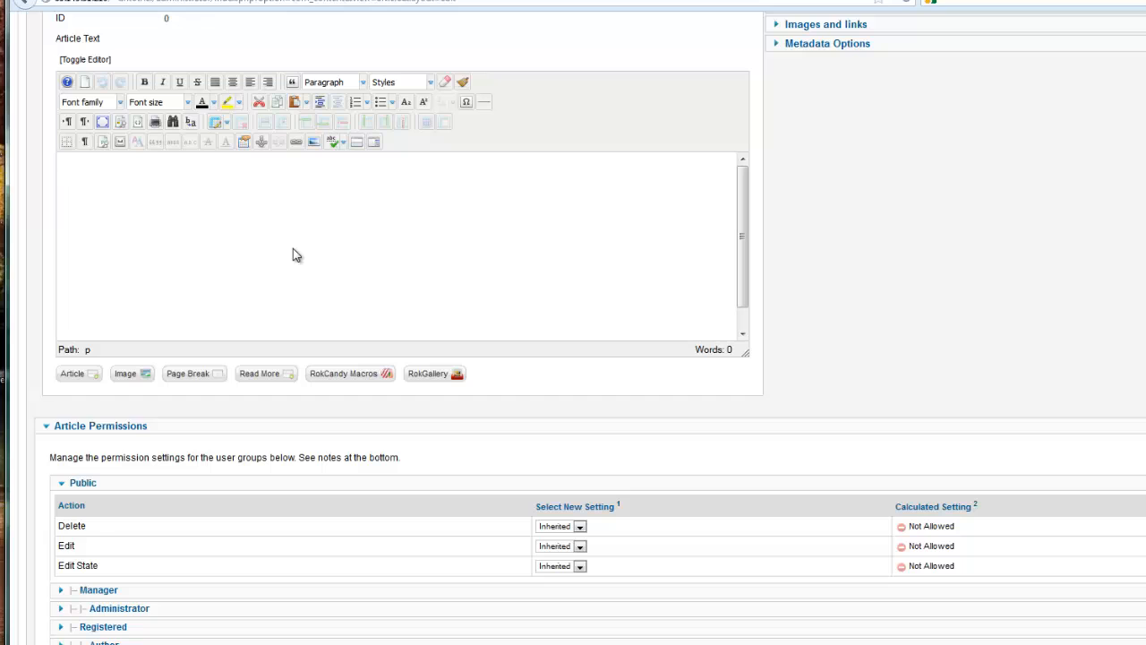
left_click(251, 328)
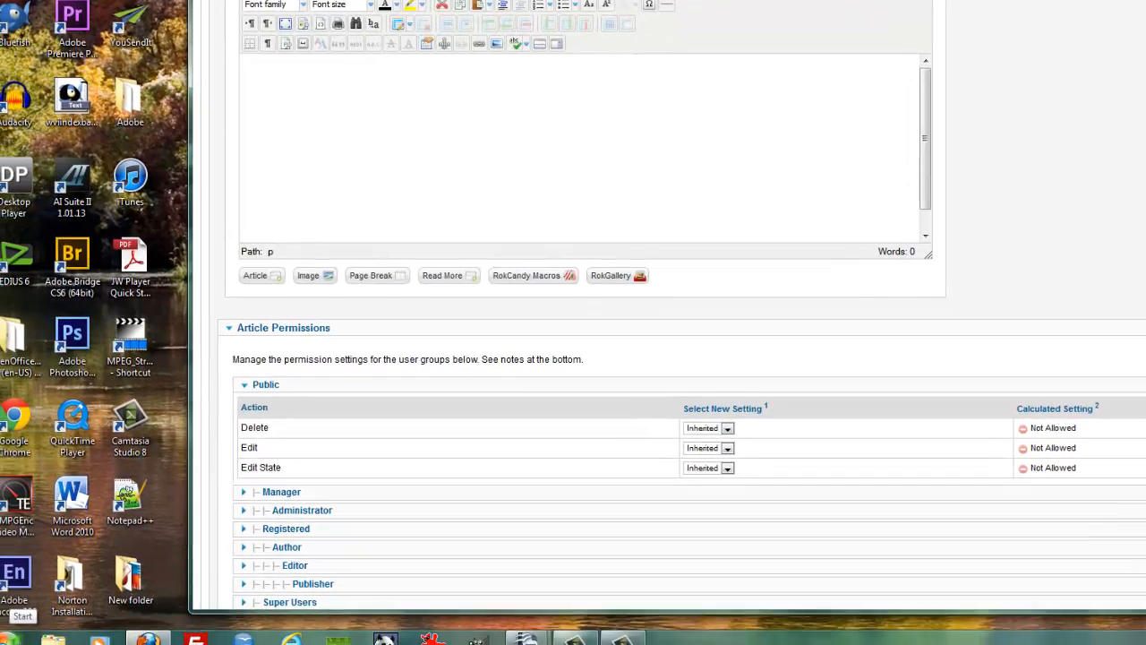
- Open Notepad and paste the copied article text into the blank document
left_click(20, 632)
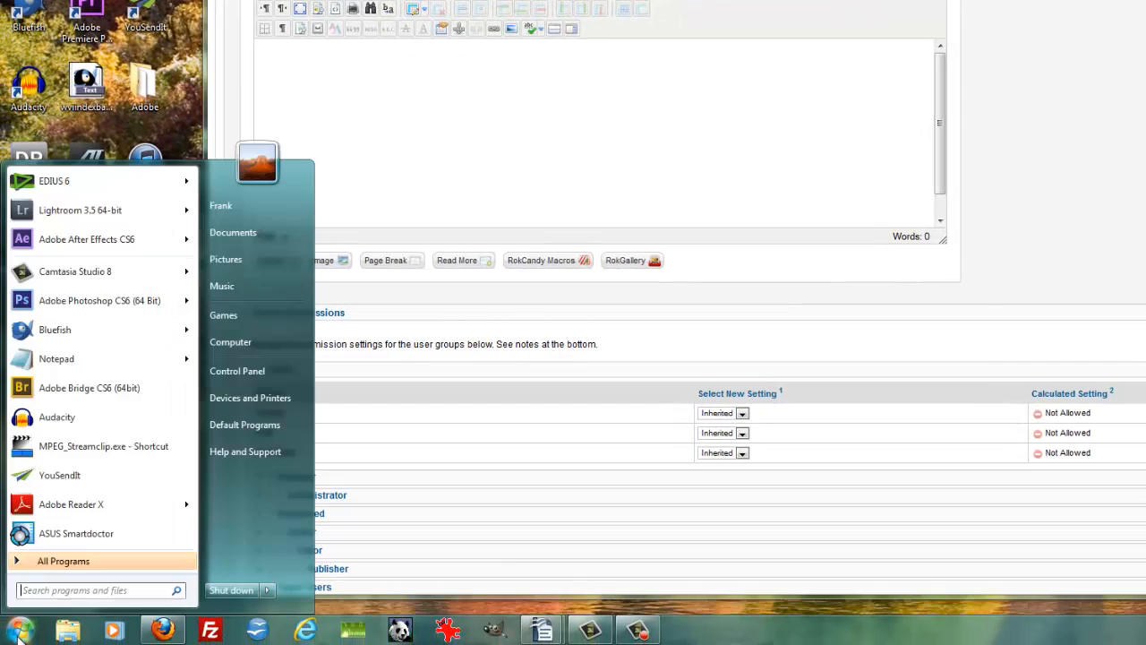
left_click(55, 358)
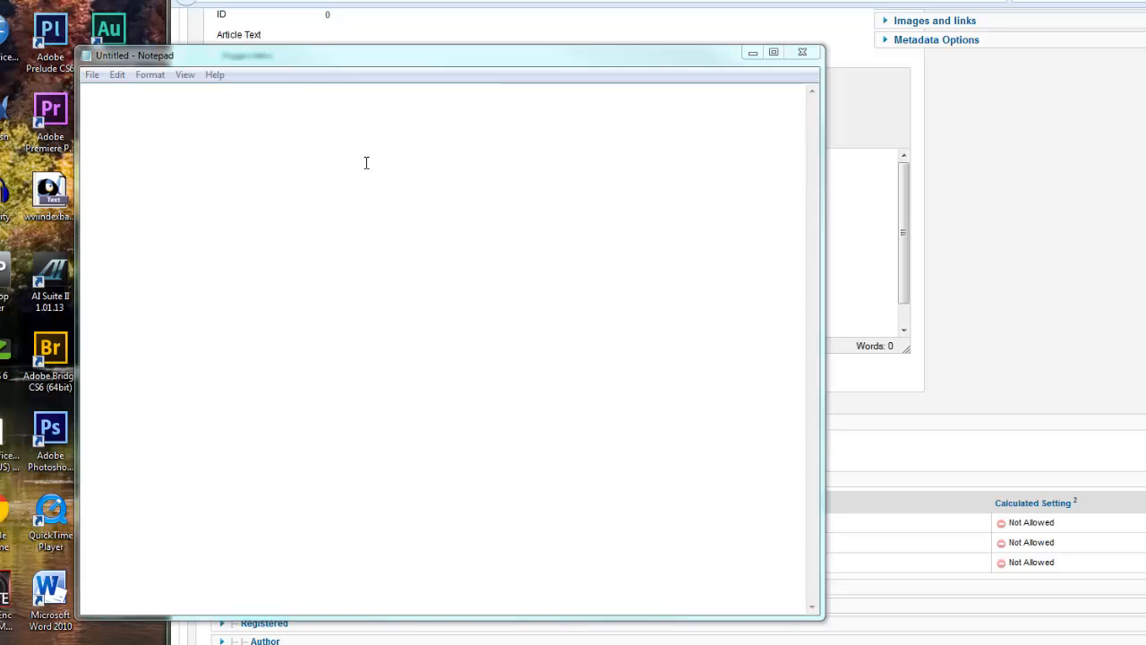
left_click(170, 105)
key("ctrl+v")
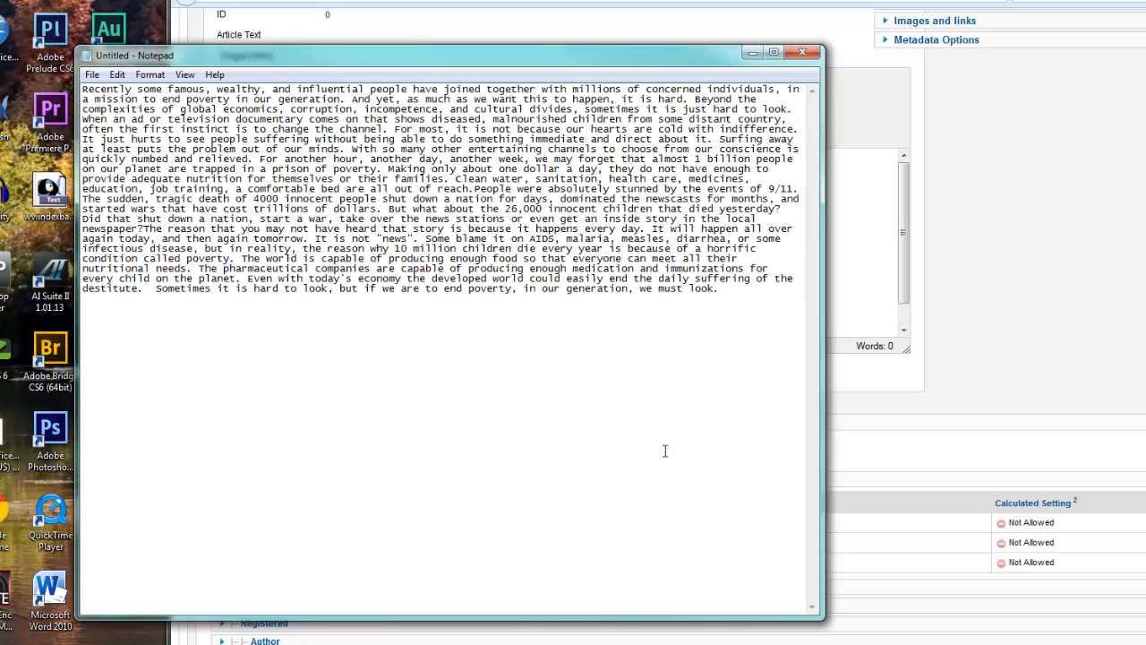
key("Return")
- Copy all the text from Notepad and paste it into the article's text editor in the browser
left_click_drag(724, 288, 40, 49)
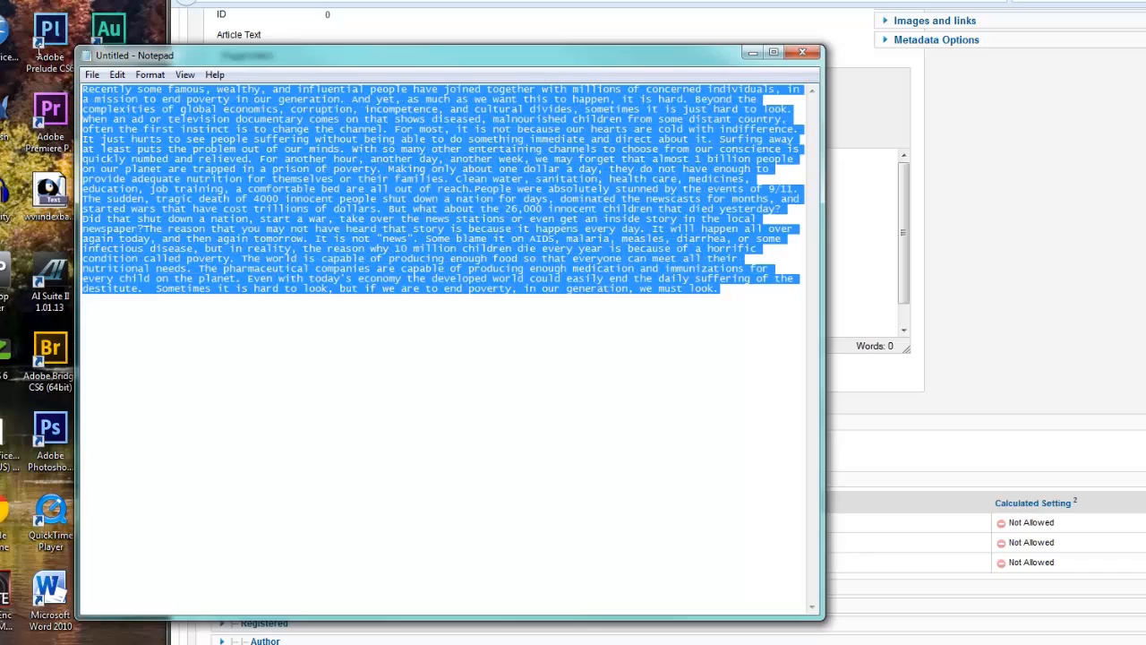
left_click_drag(295, 59, 851, 130)
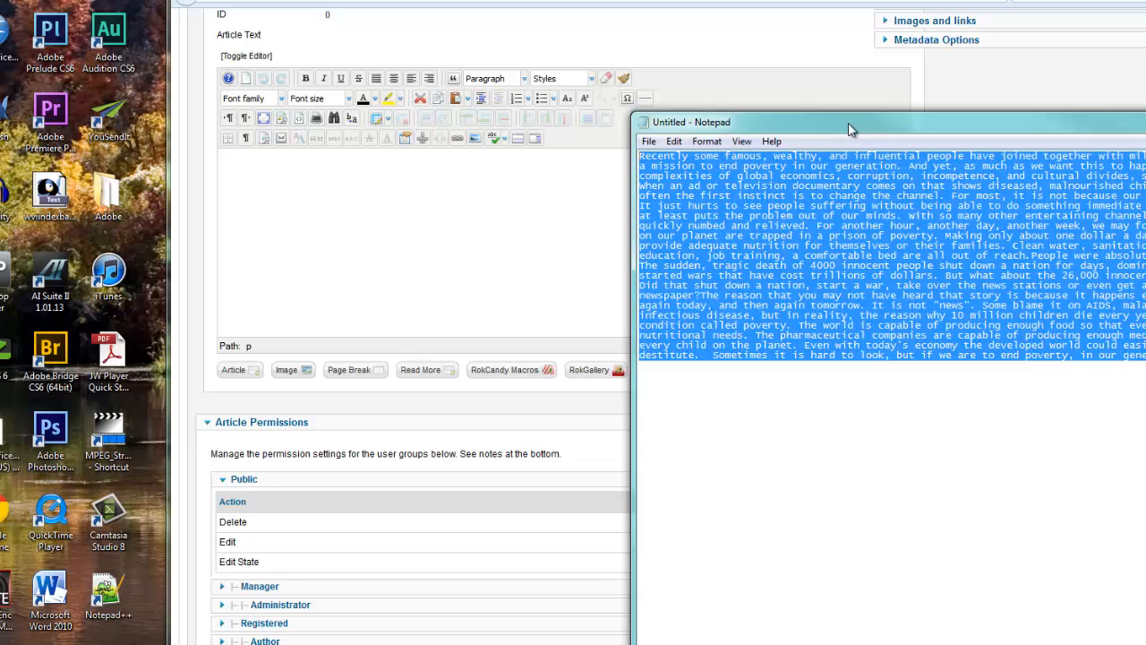
left_click(241, 169)
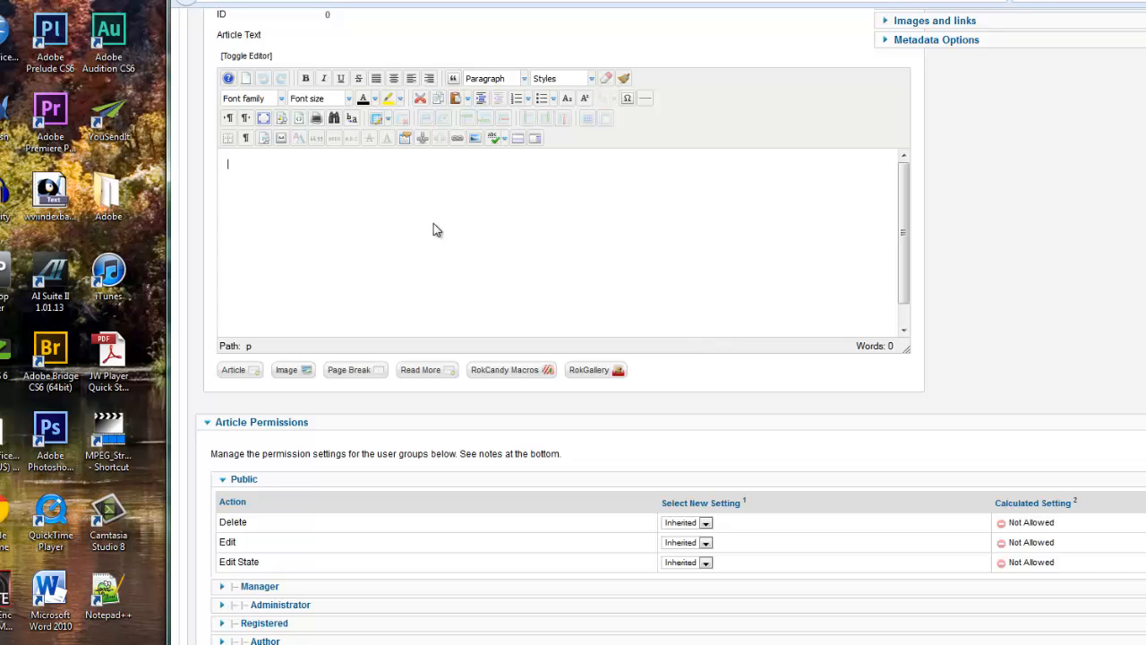
key("ctrl+v")
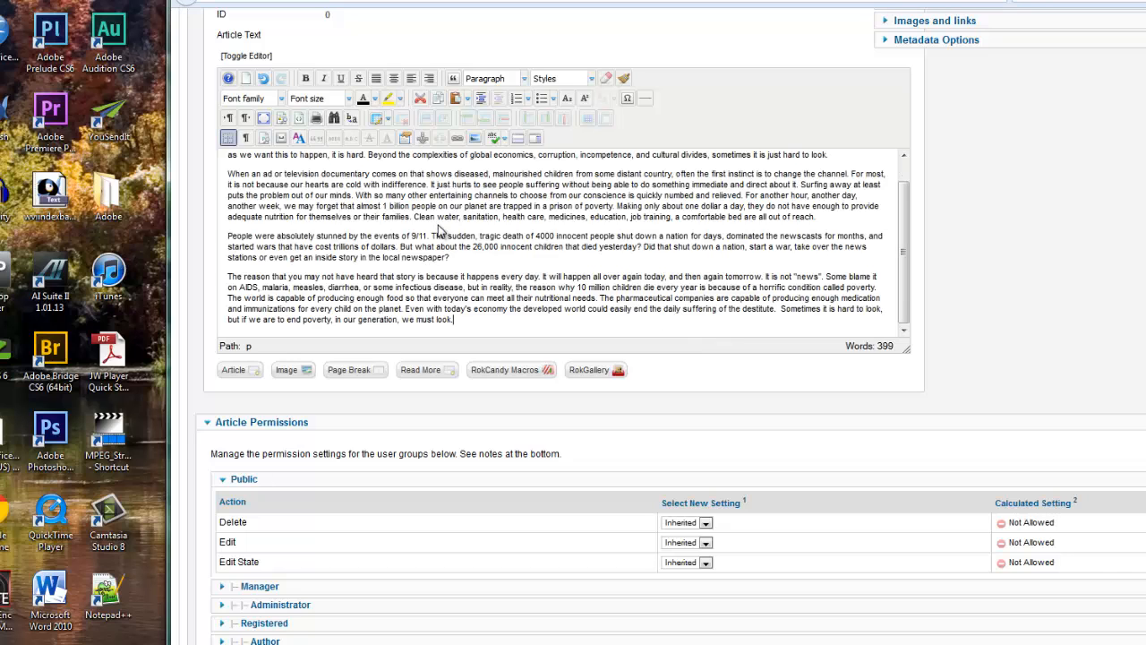
left_click_drag(901, 267, 901, 192)
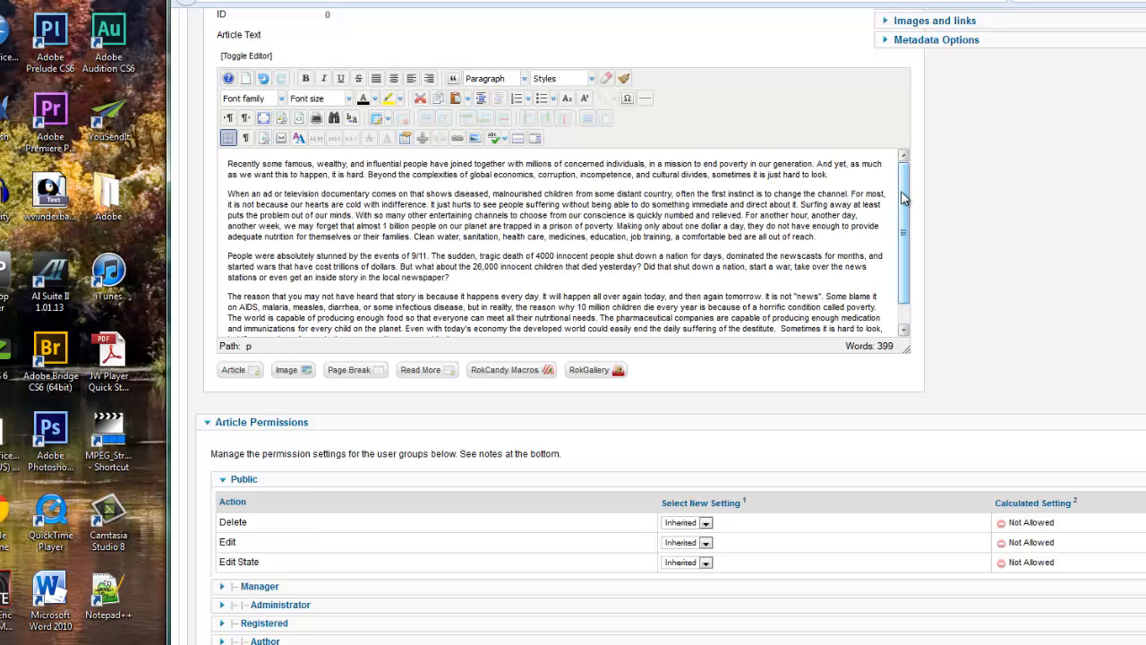
- Set the font size of the entire article text to 12pt
scroll(903, 199, "up", 3)
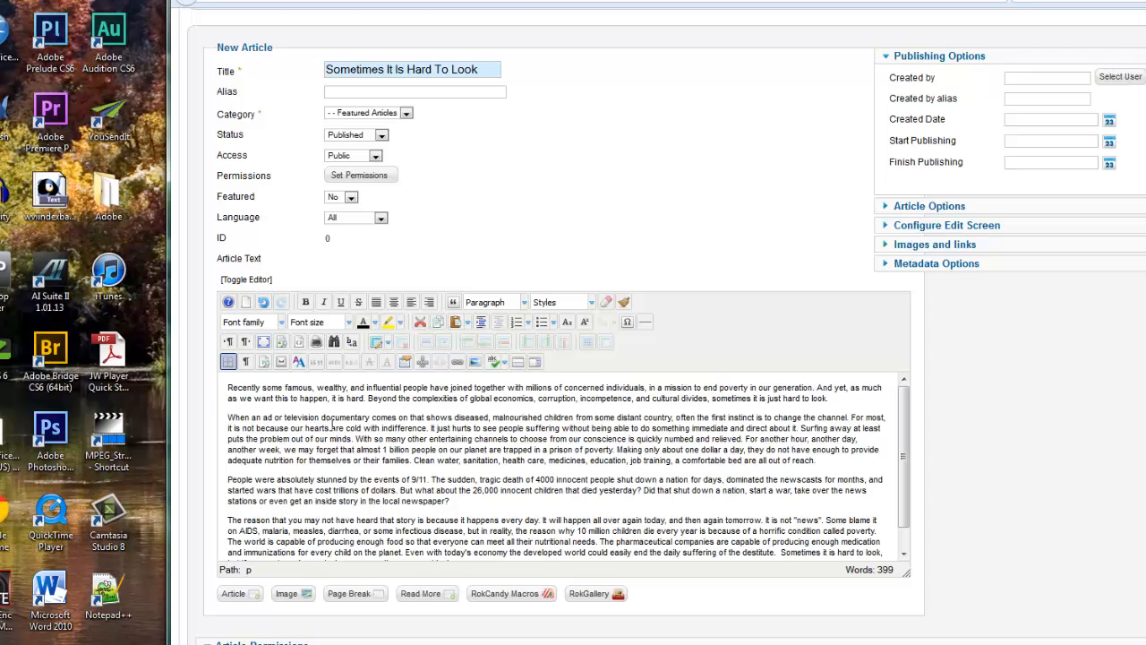
key("ctrl+a")
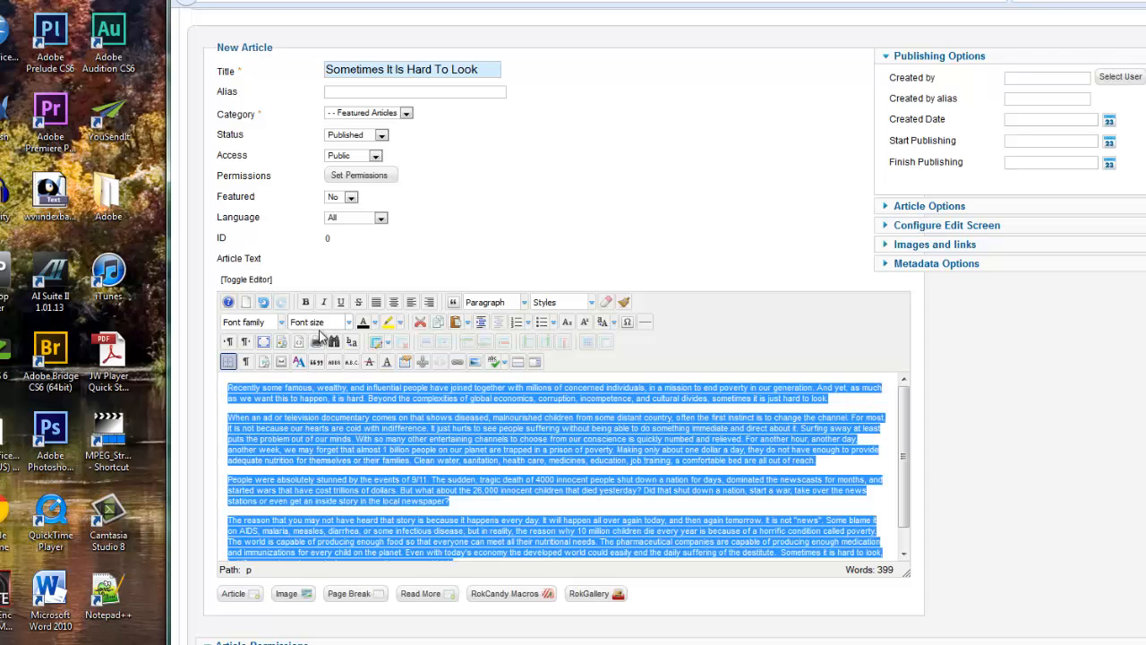
left_click(348, 322)
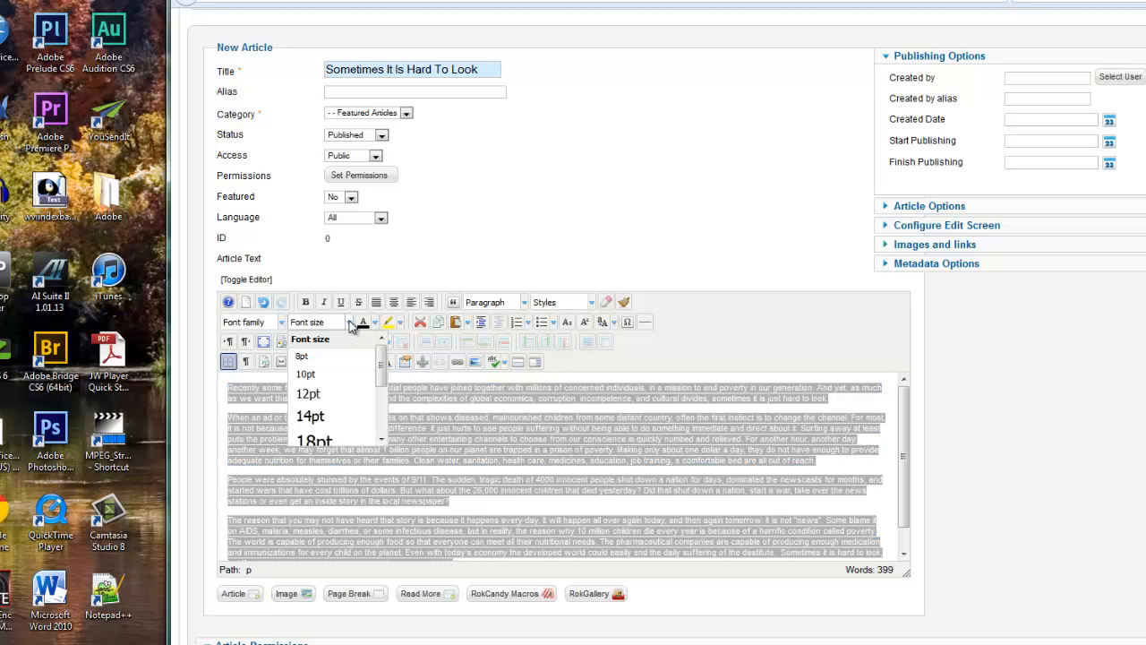
left_click(320, 394)
- Look through the available font families for the article text without applying one
left_click(281, 322)
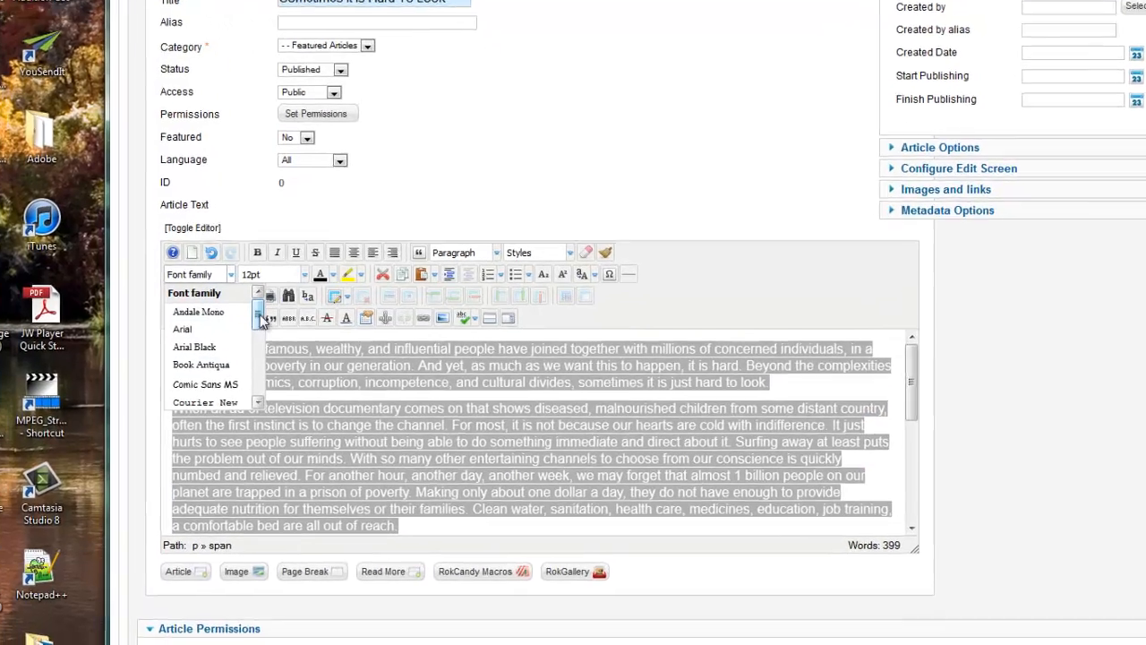
left_click_drag(307, 360, 314, 411)
left_click_drag(206, 328, 204, 252)
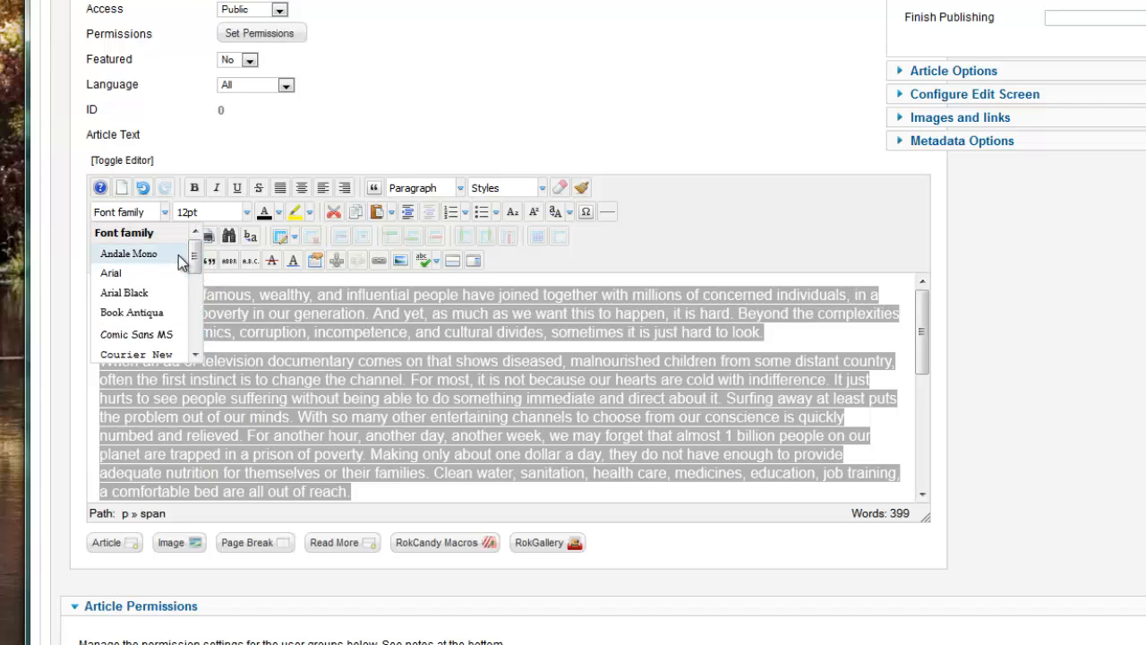
left_click(528, 331)
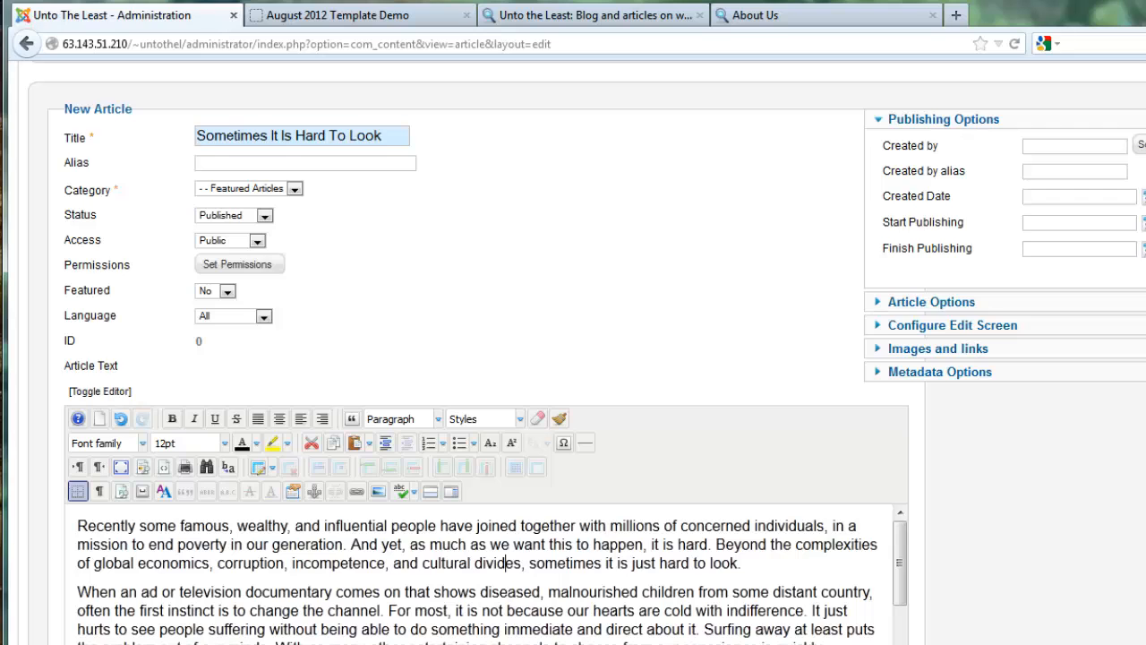
- Save and close the new article, and mark it as featured in the article list
left_click_drag(1145, 546, 1145, 461)
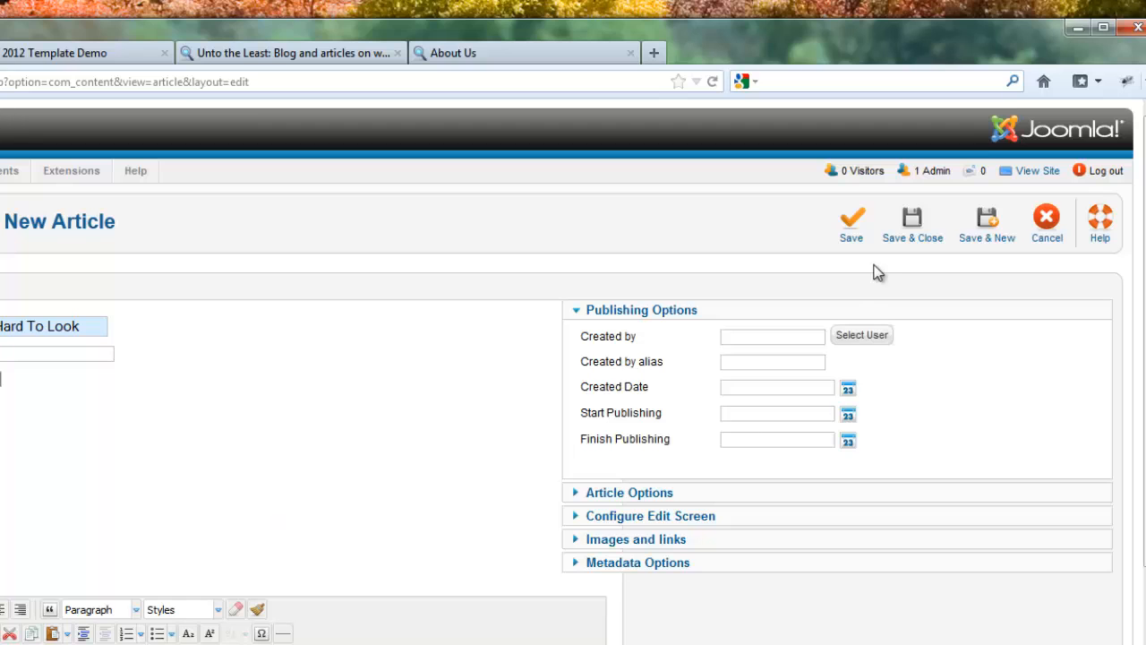
left_click(912, 223)
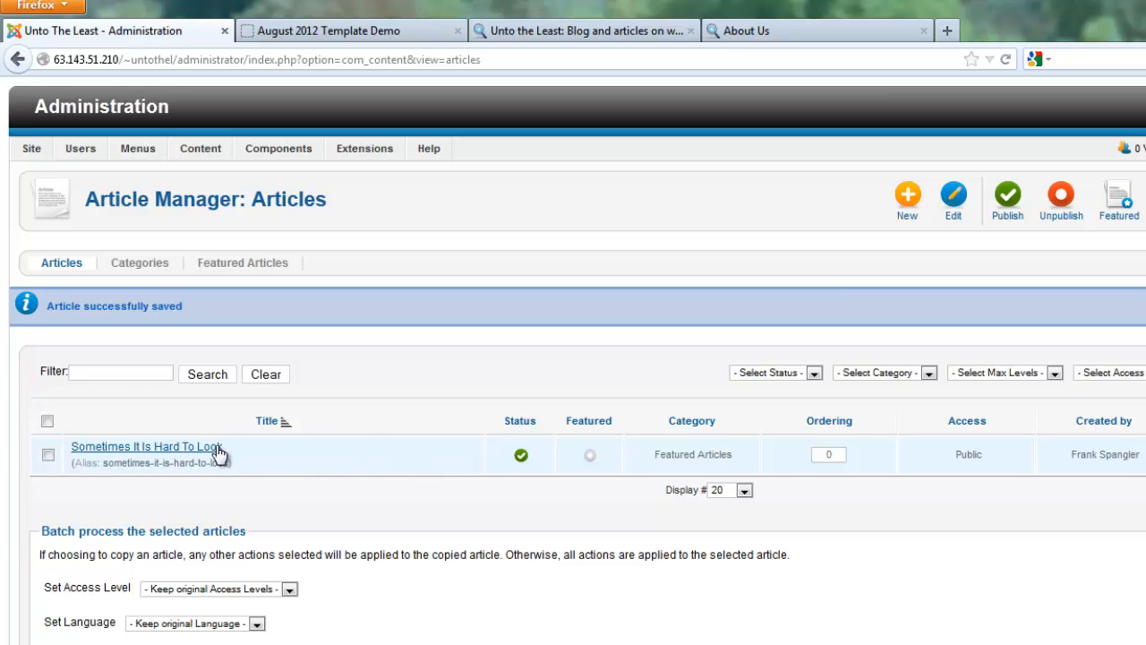
left_click(592, 460)
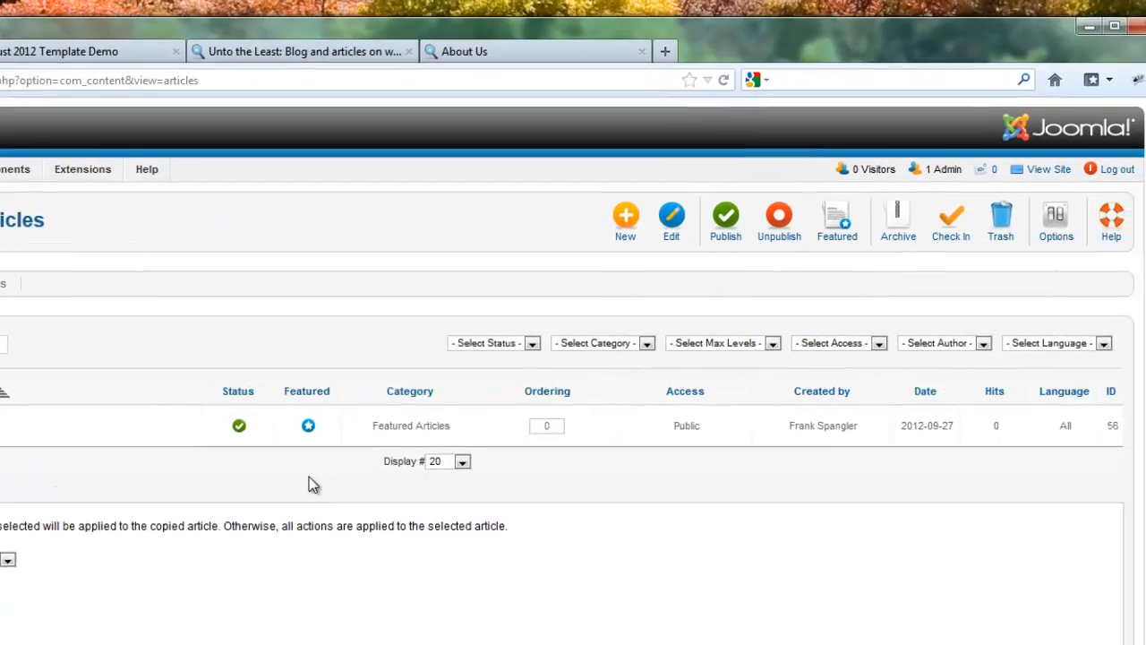
- Preview the site's front page and open the "Sometimes It Is Hard To Look" article for editing
left_click(1020, 178)
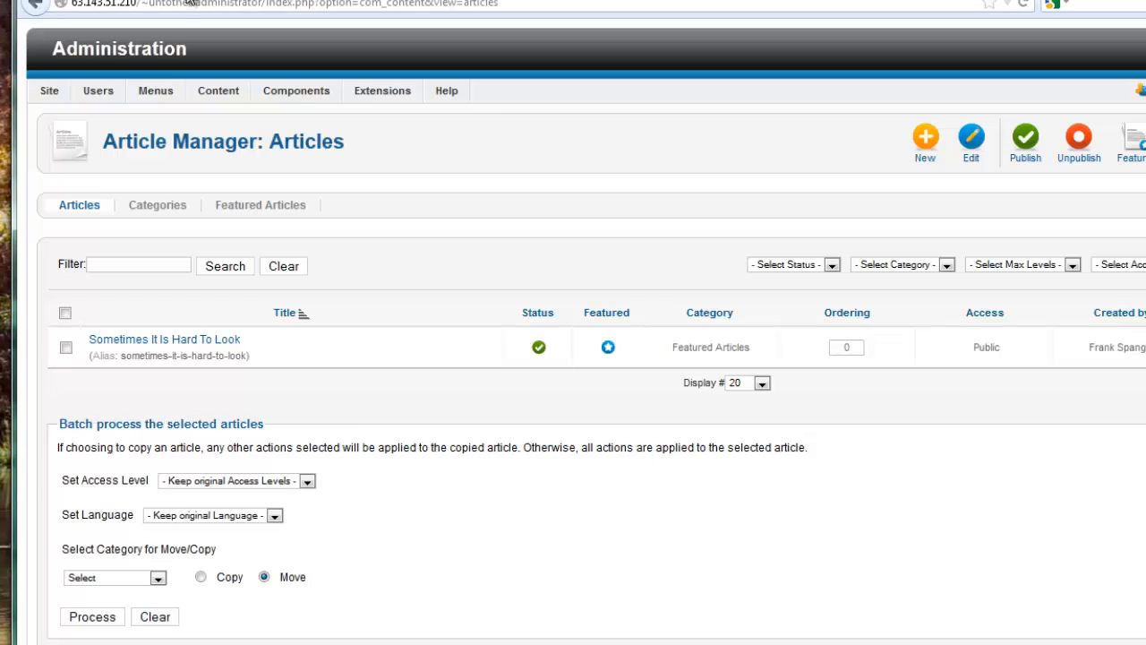
left_click(138, 342)
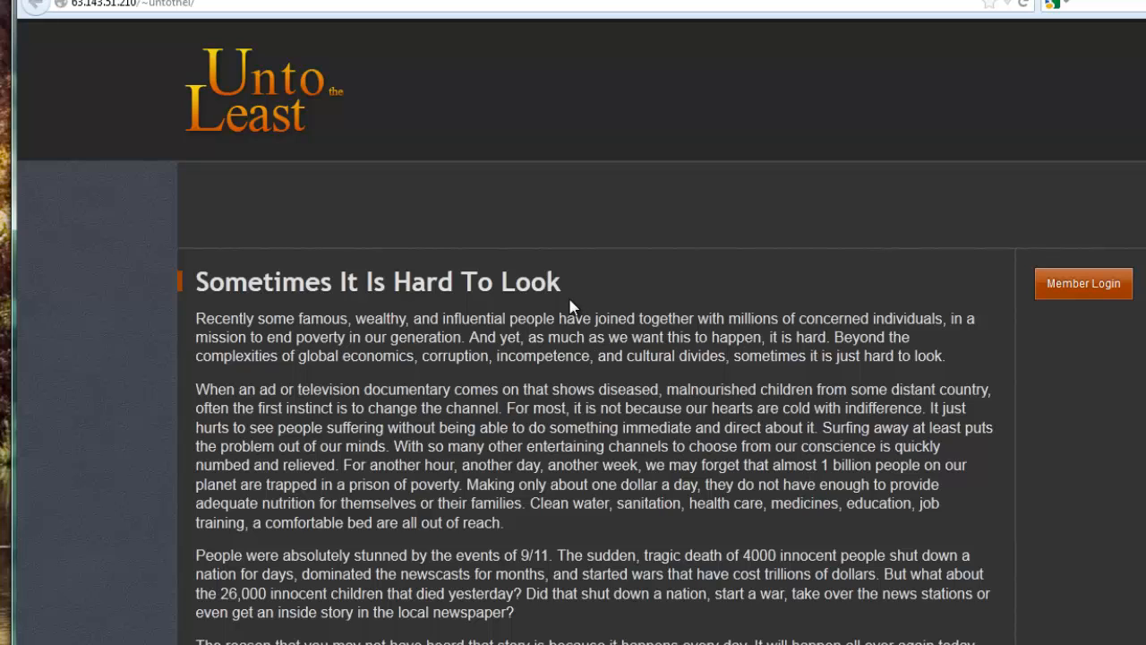
left_click(215, 0)
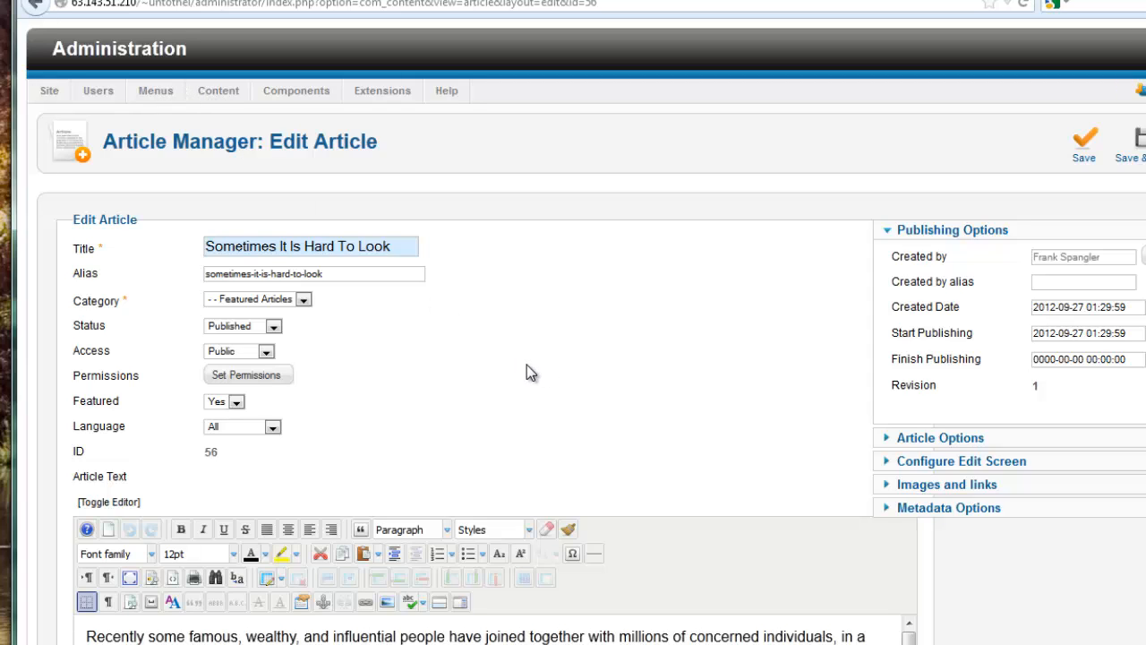
- Set Show Title to Hide in the article's display options
left_click(886, 439)
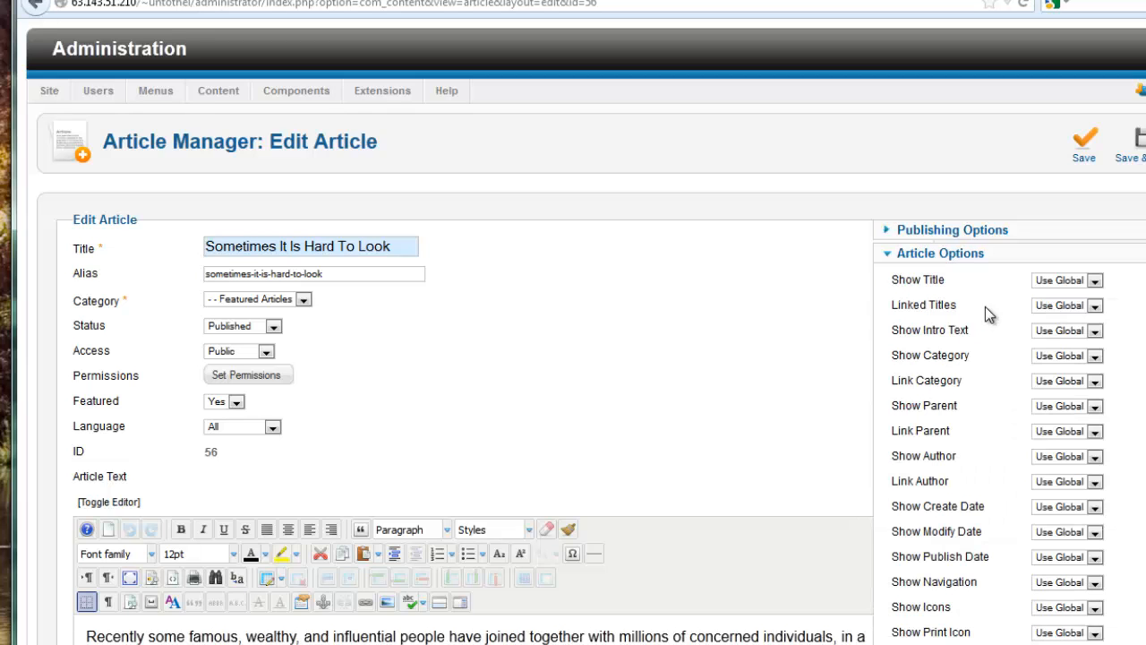
mouse_move(931, 288)
left_click(1095, 281)
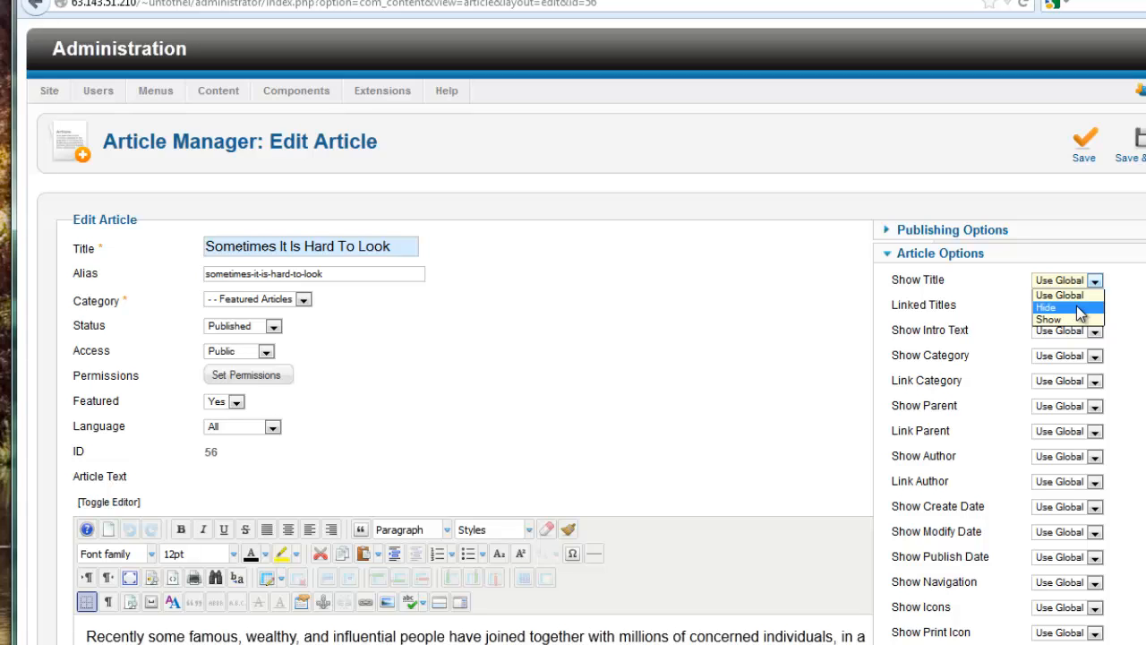
left_click(1080, 310)
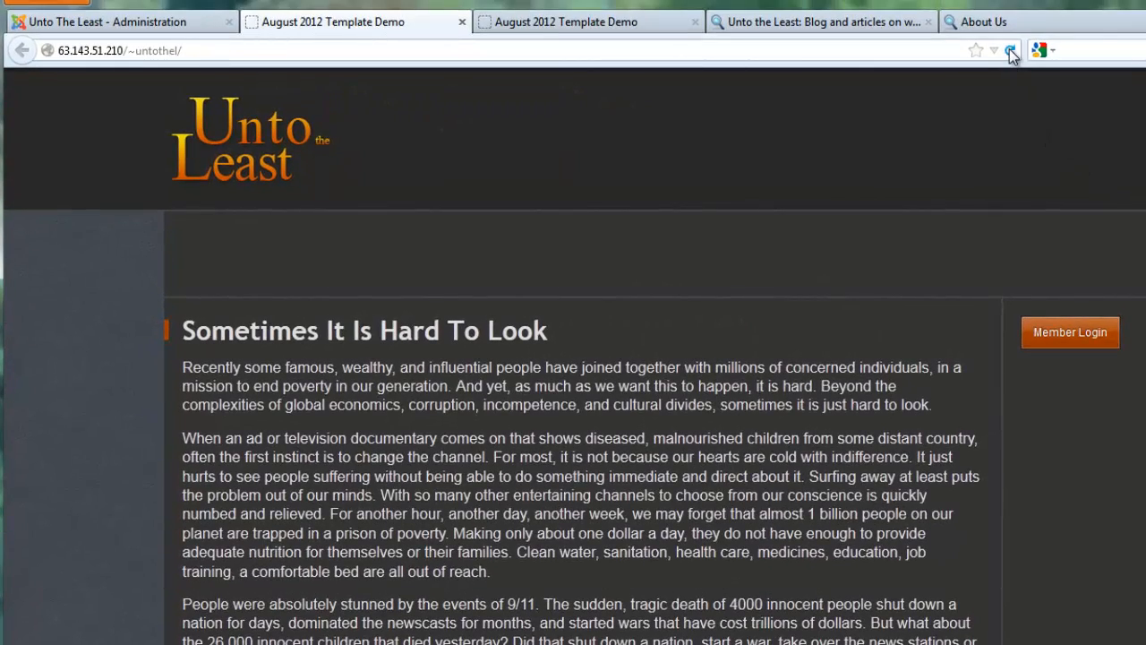
- Reload the site's front page to check the article title, and save and close the article
left_click(1008, 50)
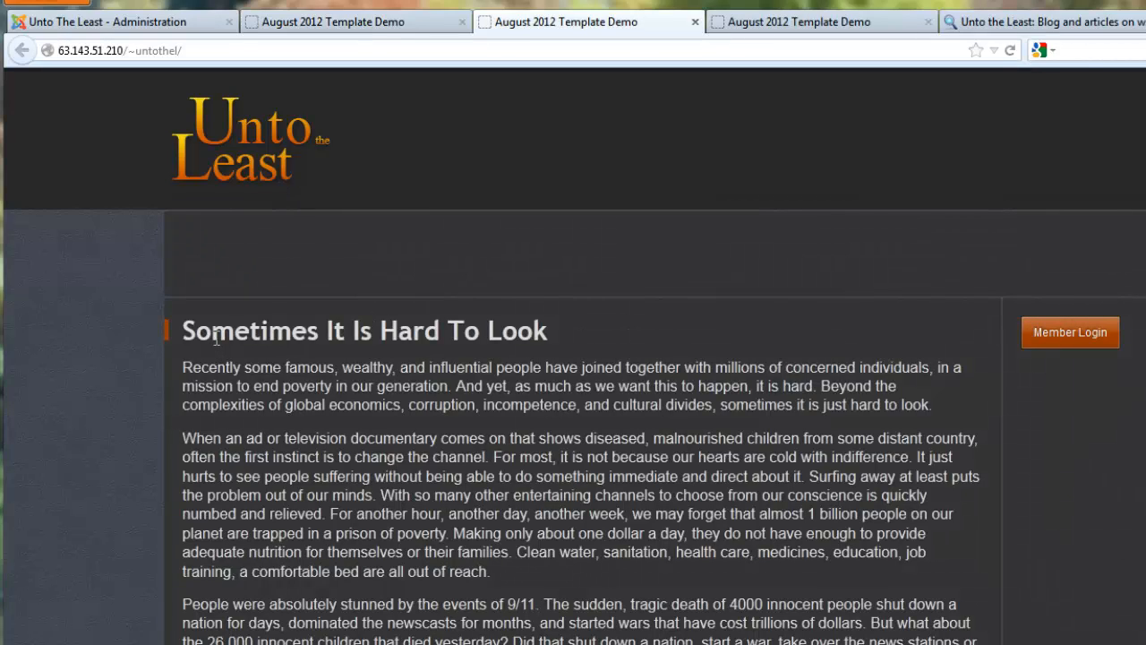
left_click(117, 29)
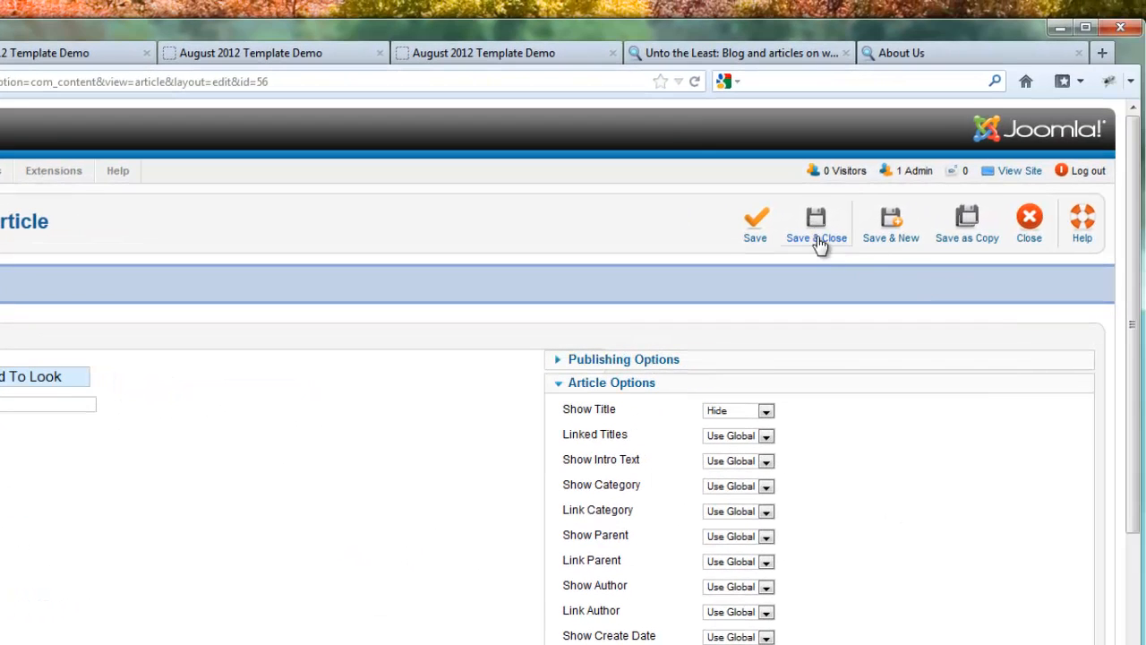
left_click(818, 238)
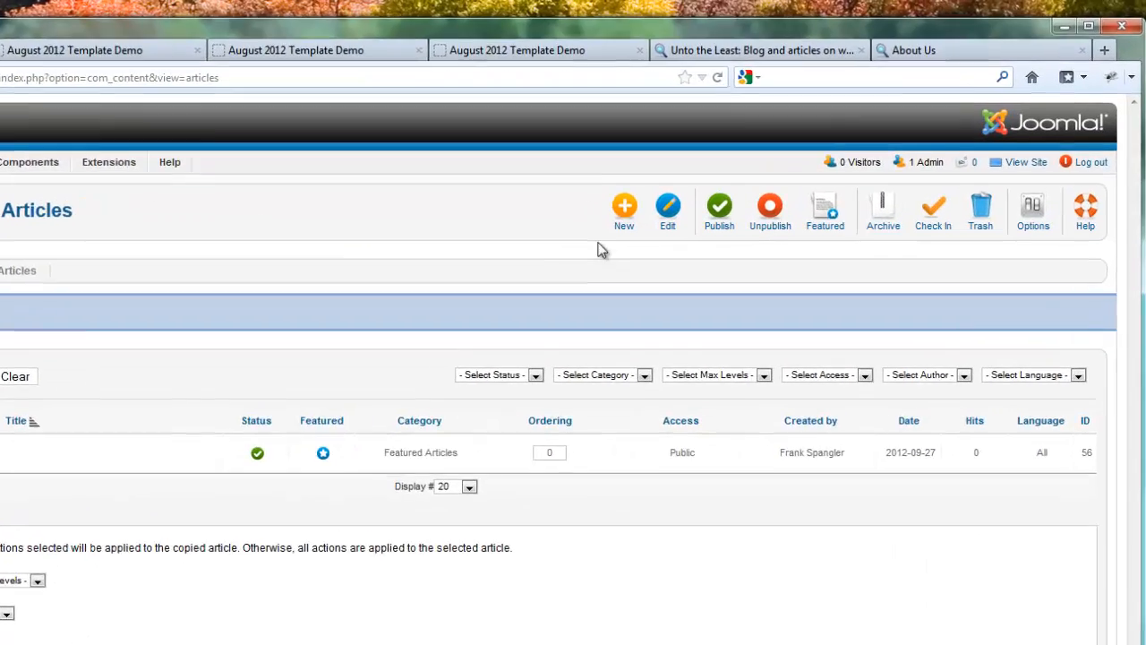
- Set the global Show Title option for articles to Hide and save the Article Manager options
left_click(1033, 218)
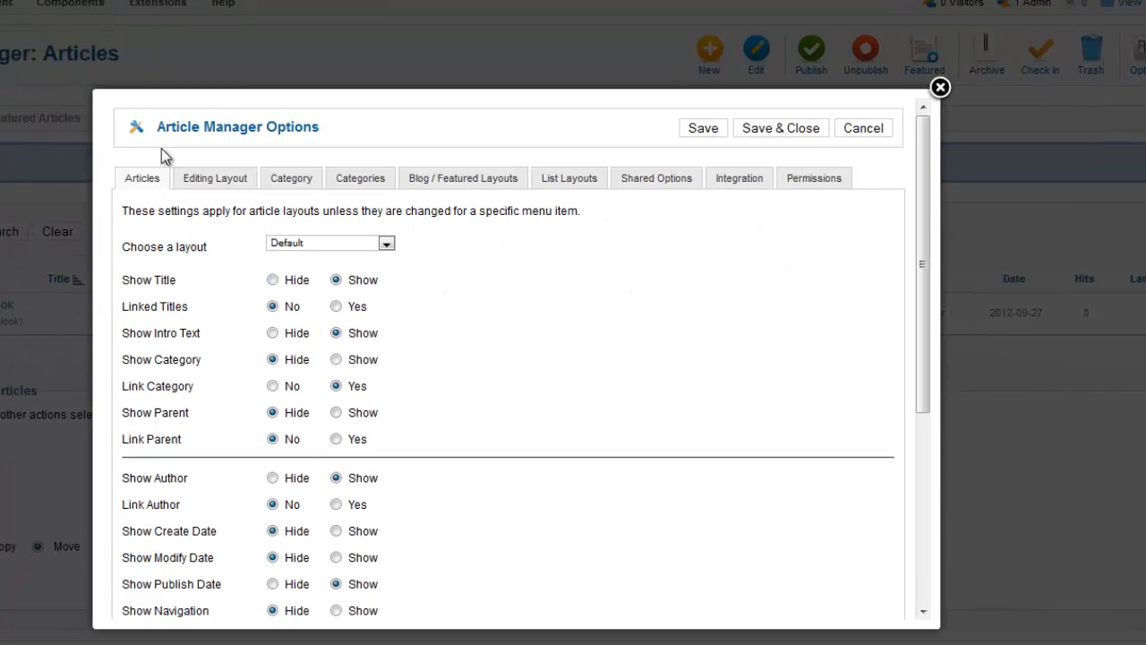
left_click(273, 280)
left_click(768, 132)
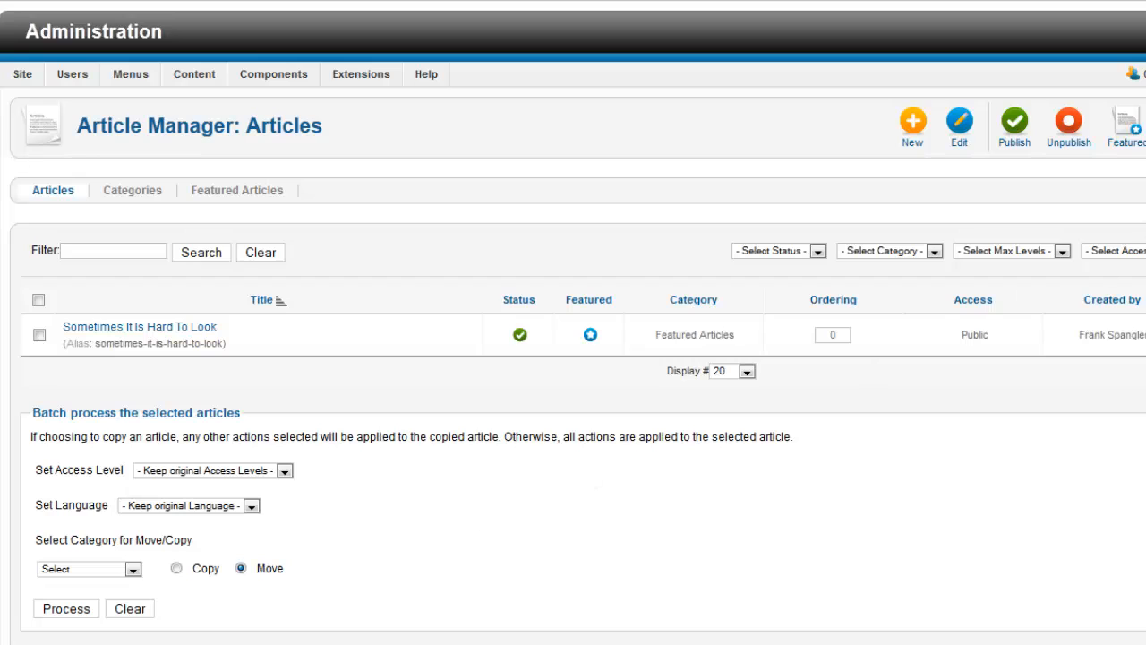
- Open the article and add the line "Sometimes It Is Hard To Look" above the first paragraph of its text
left_click(179, 329)
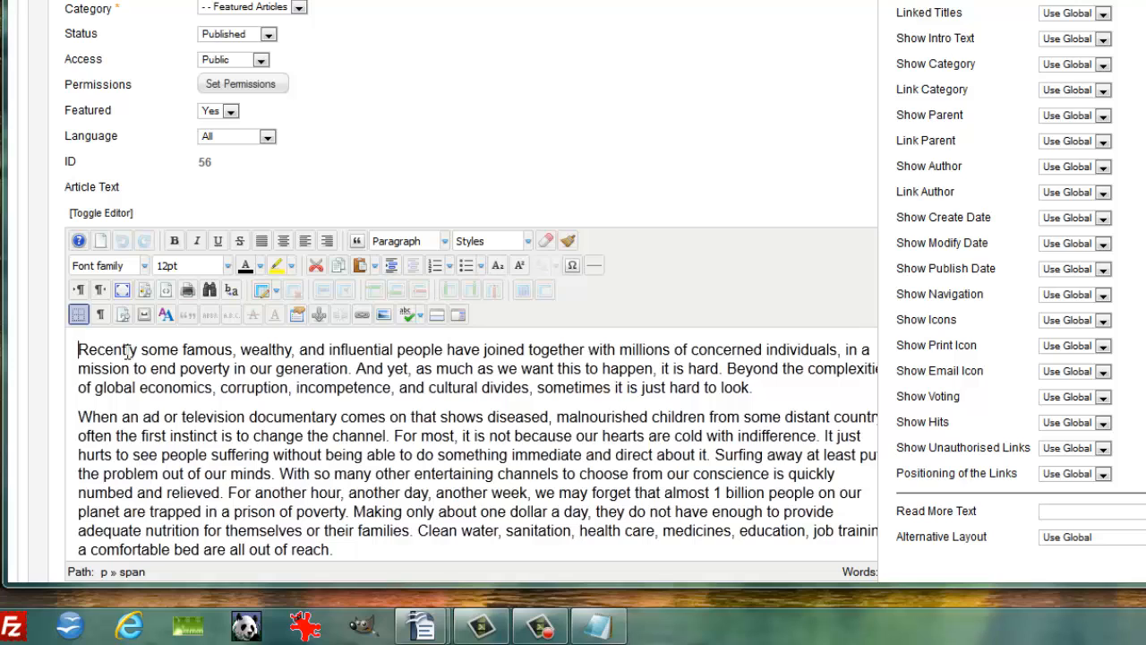
type("Sometimes It Is Hard To Look")
key("Return")
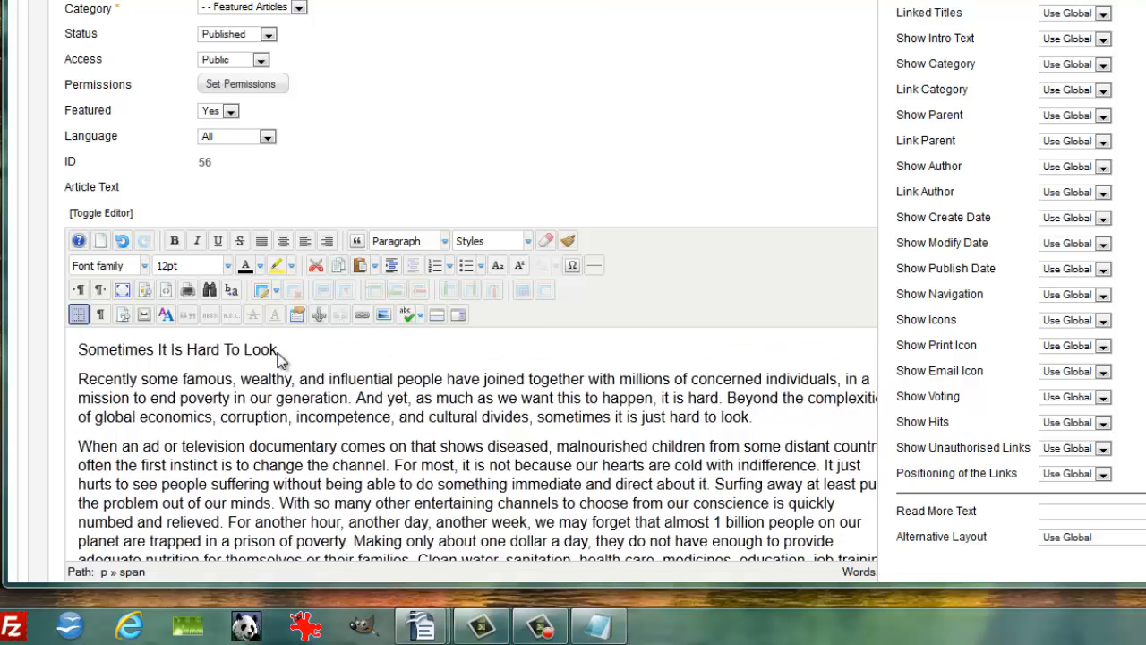
- Format the new "Sometimes It Is Hard To Look" line as Heading 2 and save the article
left_click_drag(280, 351, 79, 359)
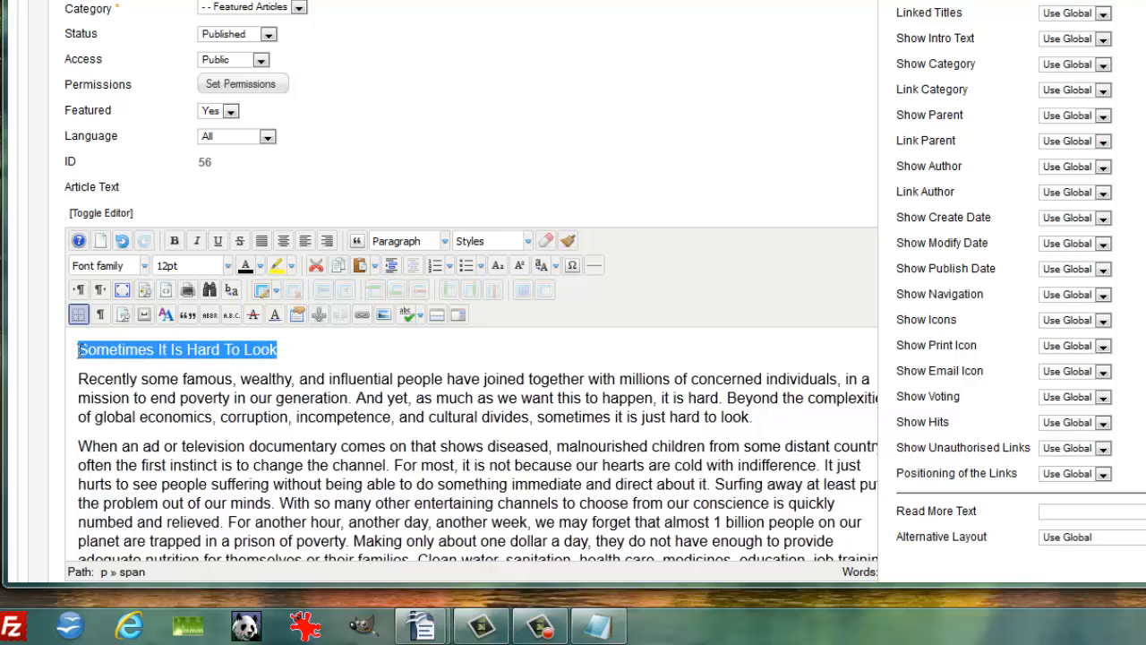
left_click(445, 240)
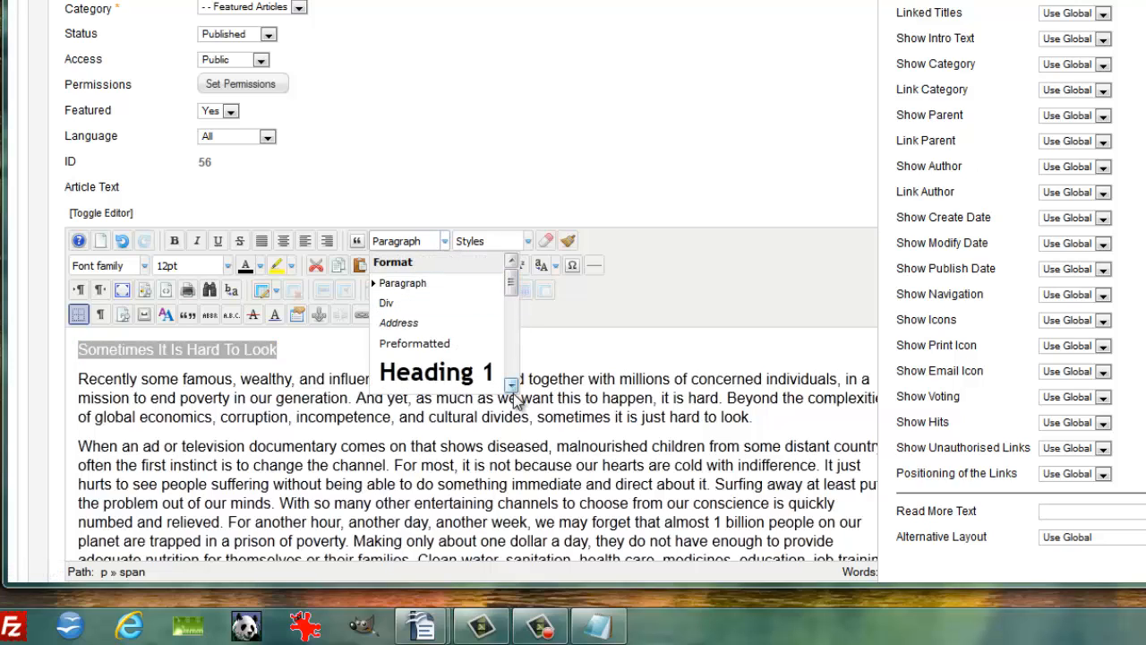
left_click(512, 385)
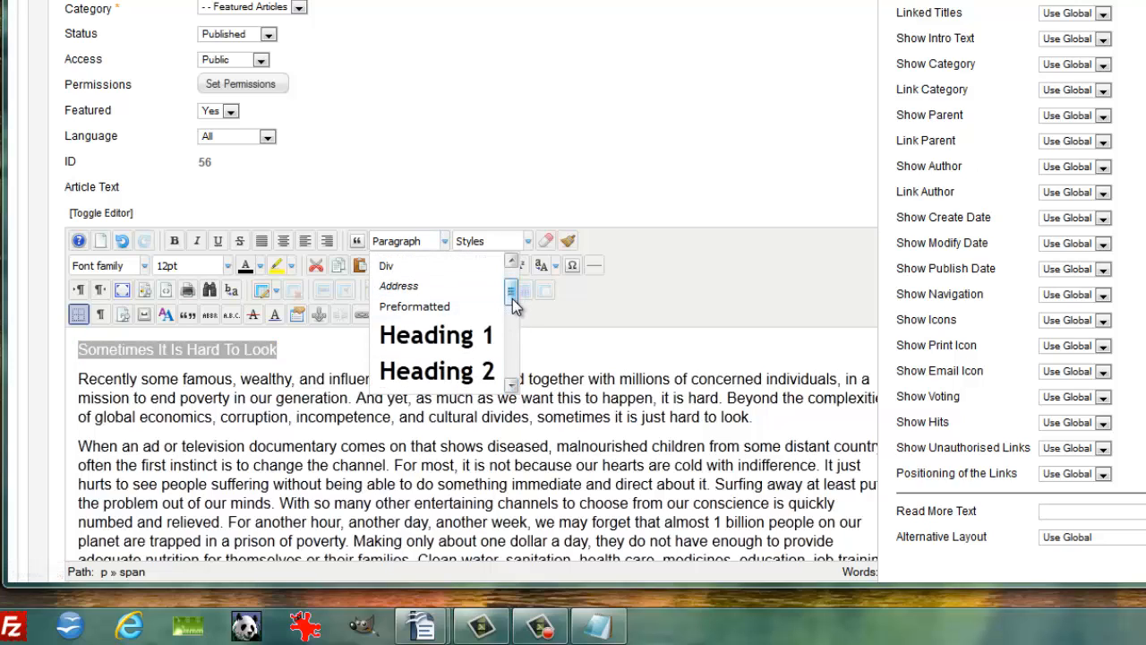
left_click_drag(512, 296, 511, 321)
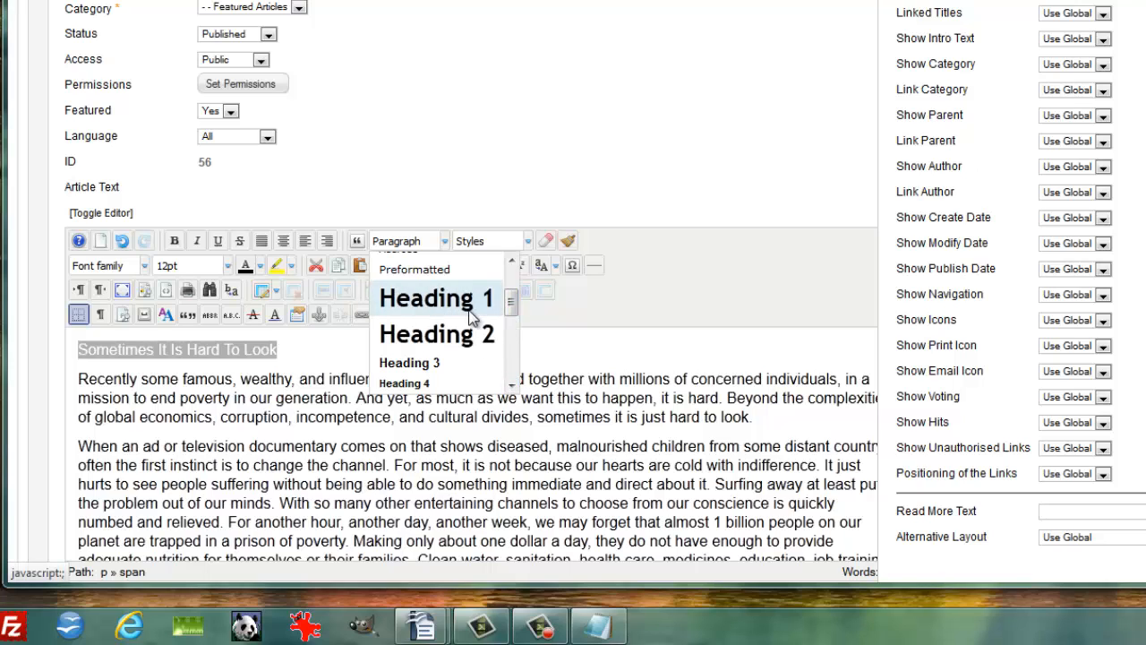
mouse_move(511, 299)
left_mouse_down()
mouse_move(513, 309)
mouse_move(512, 298)
left_mouse_up()
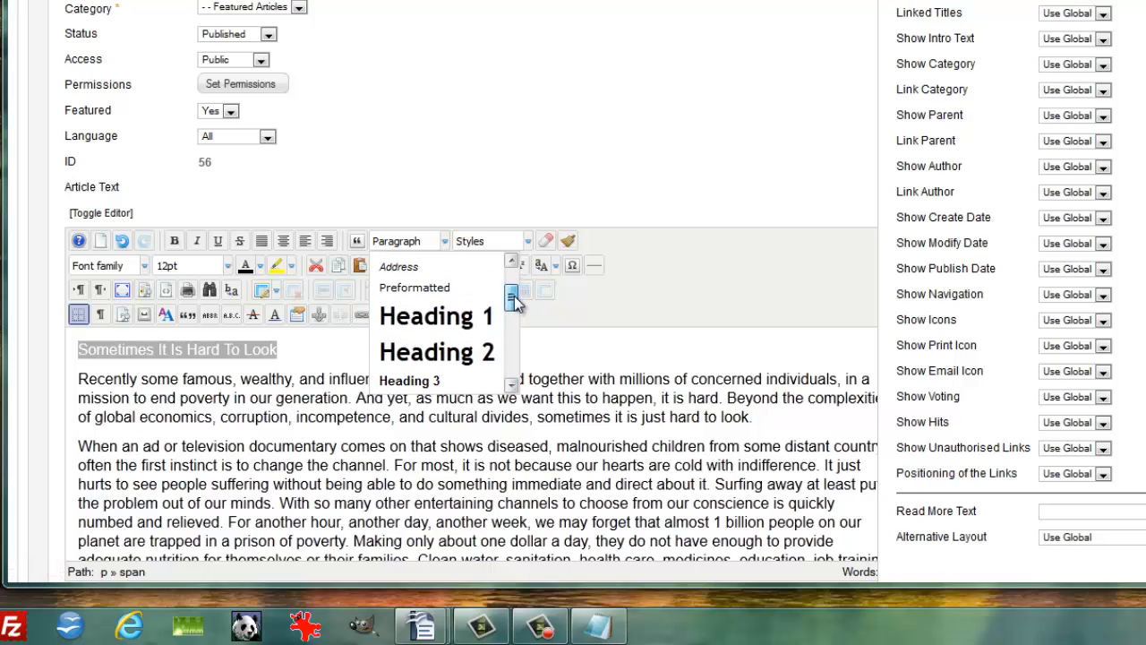
left_click(446, 354)
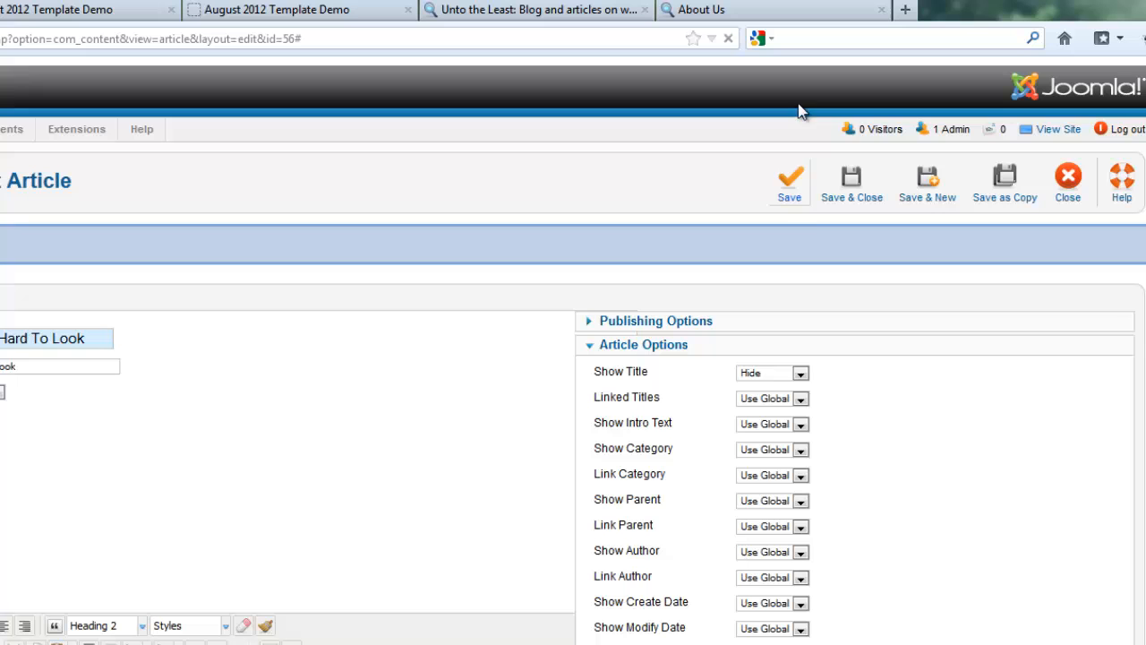
left_click(791, 184)
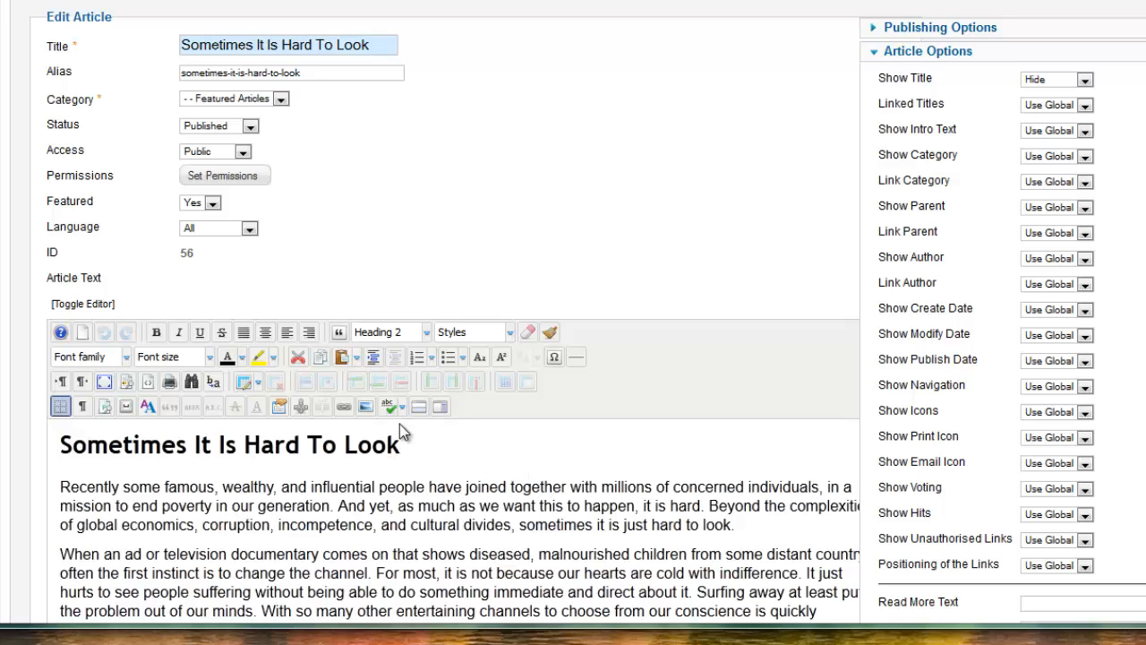
- Look at the available paragraph formats without changing the heading, and view the article on the site's front page
left_click(428, 333)
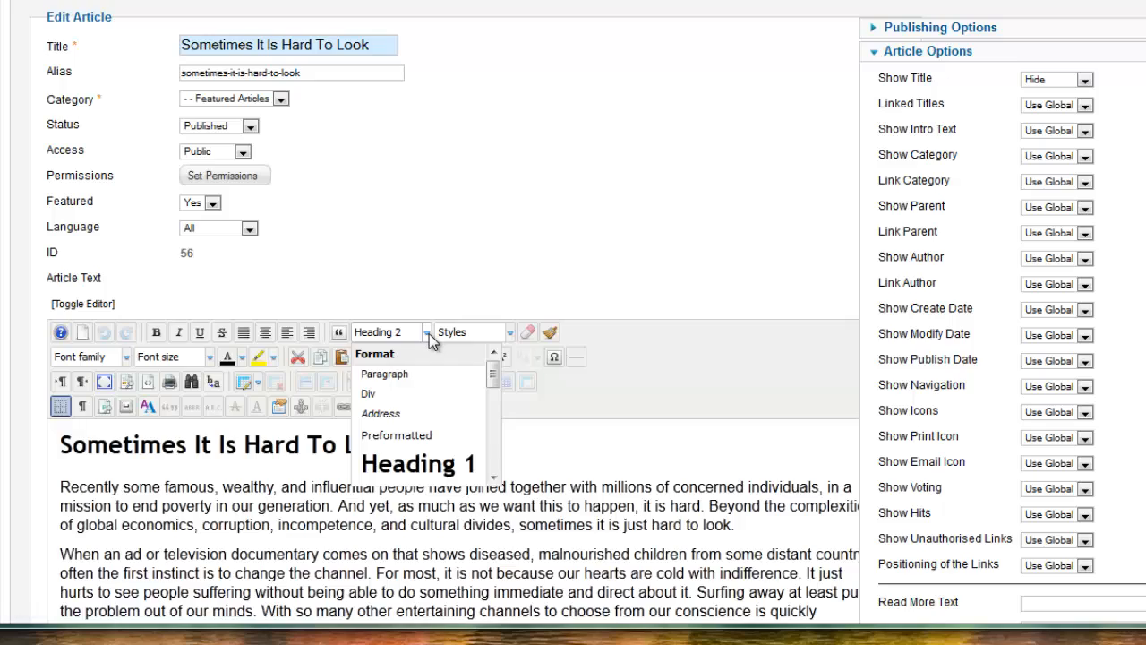
left_click(429, 333)
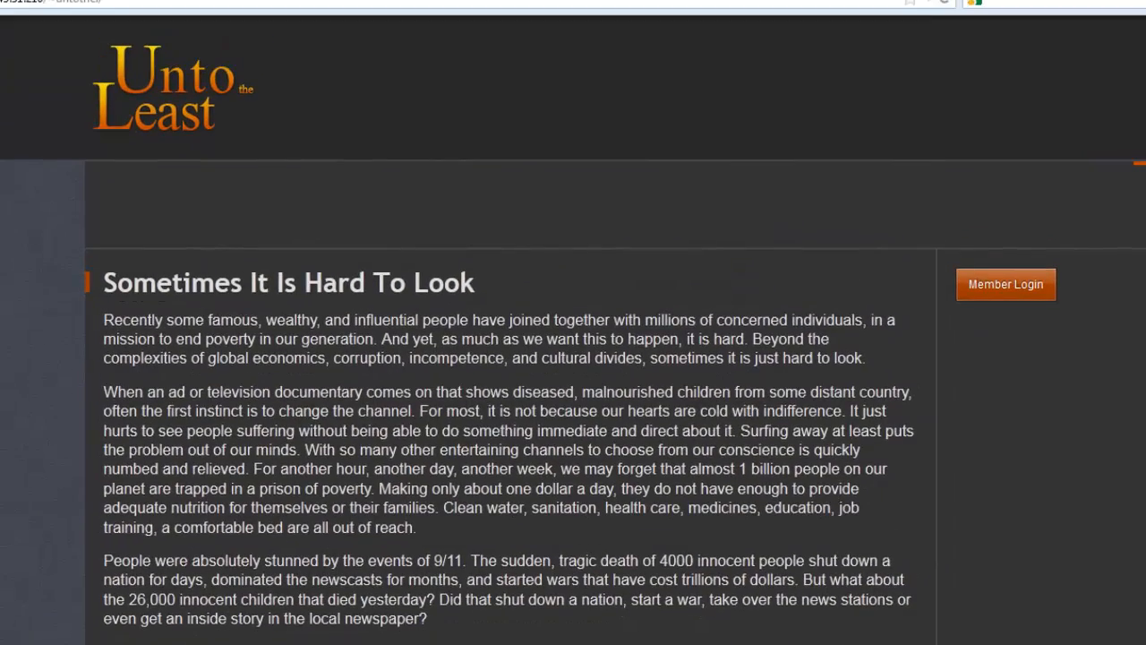
scroll(573, 358, "down", 1)
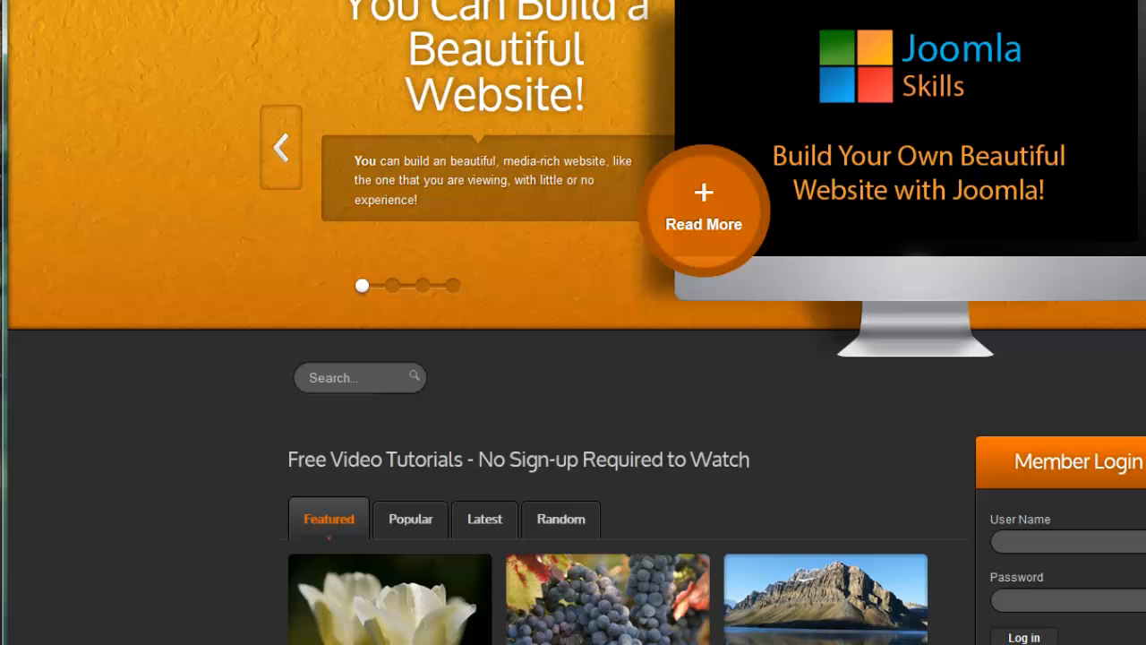
- View the Image Skills page among the video tutorials on the Joomla Skills website
mouse_move(907, 10)
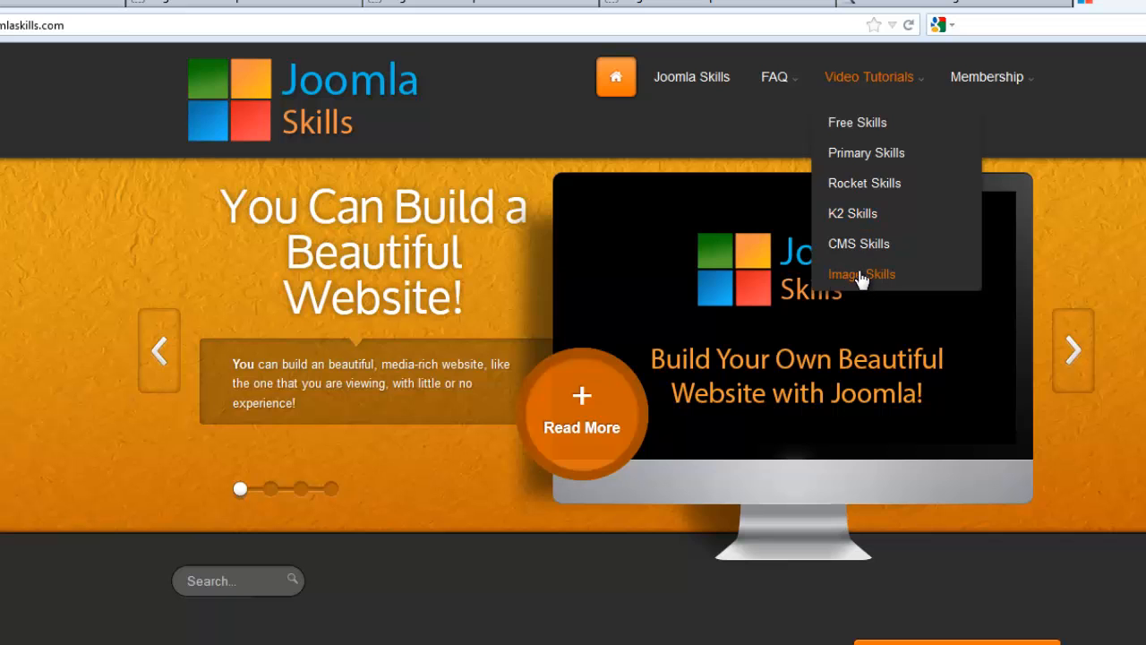
left_click(860, 275)
scroll(891, 484, "down", 5)
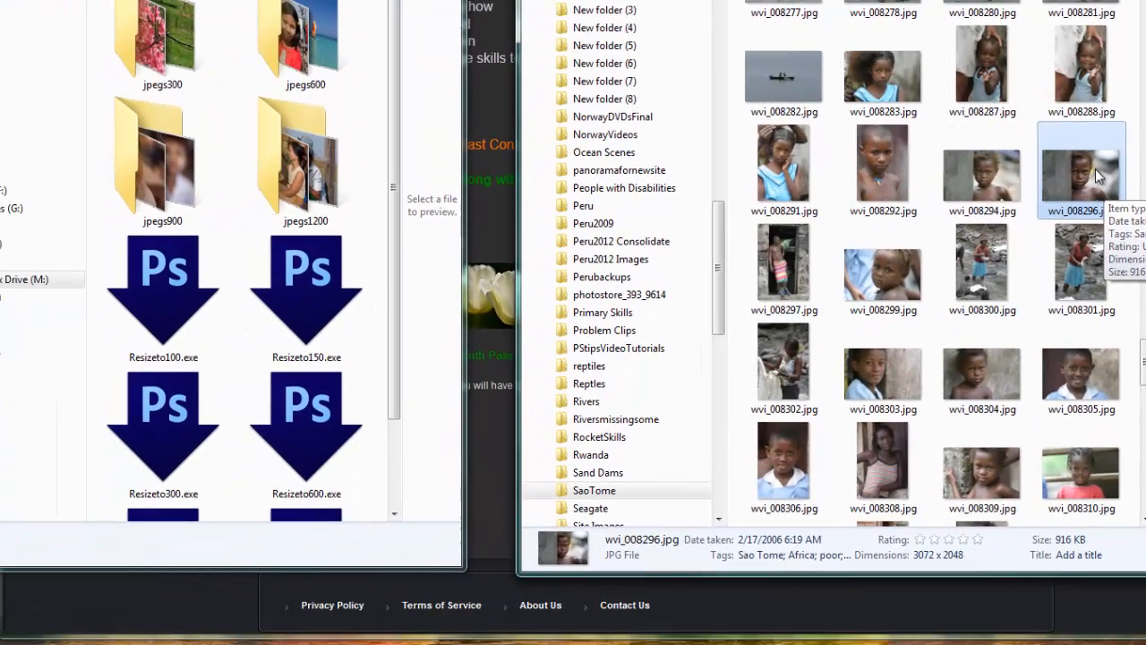
- Process wvi_008296.jpg from the SaoTome album with the Resizeto300 Photoshop droplet and open the jpegs300 folder
left_click_drag(1096, 175, 167, 445)
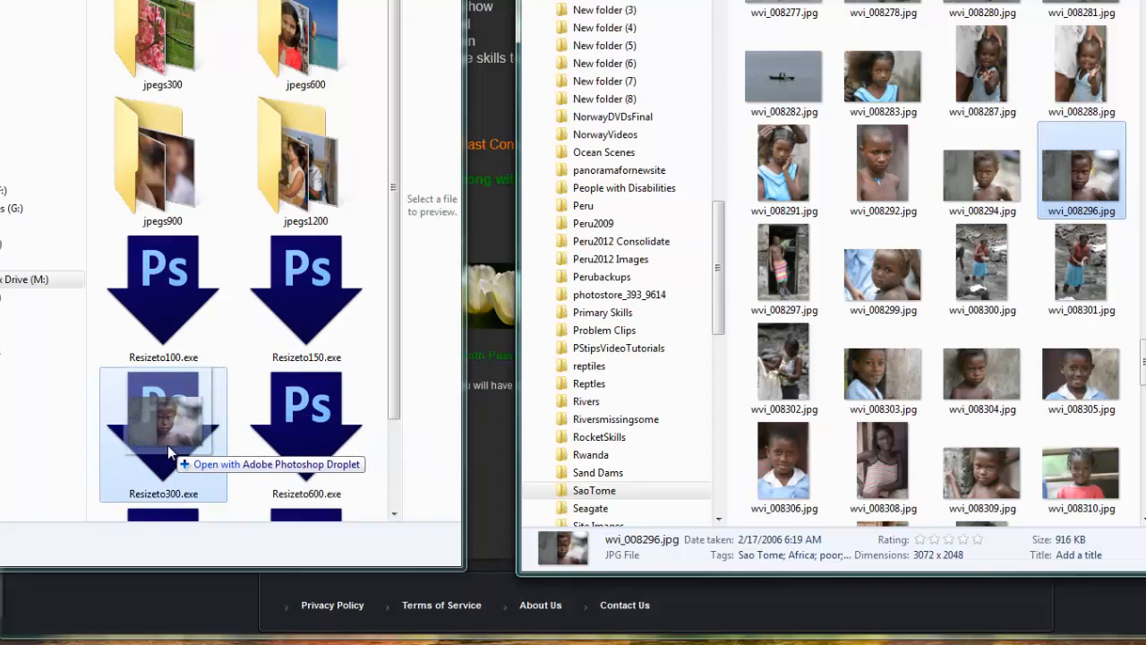
left_click_drag(168, 445, 167, 444)
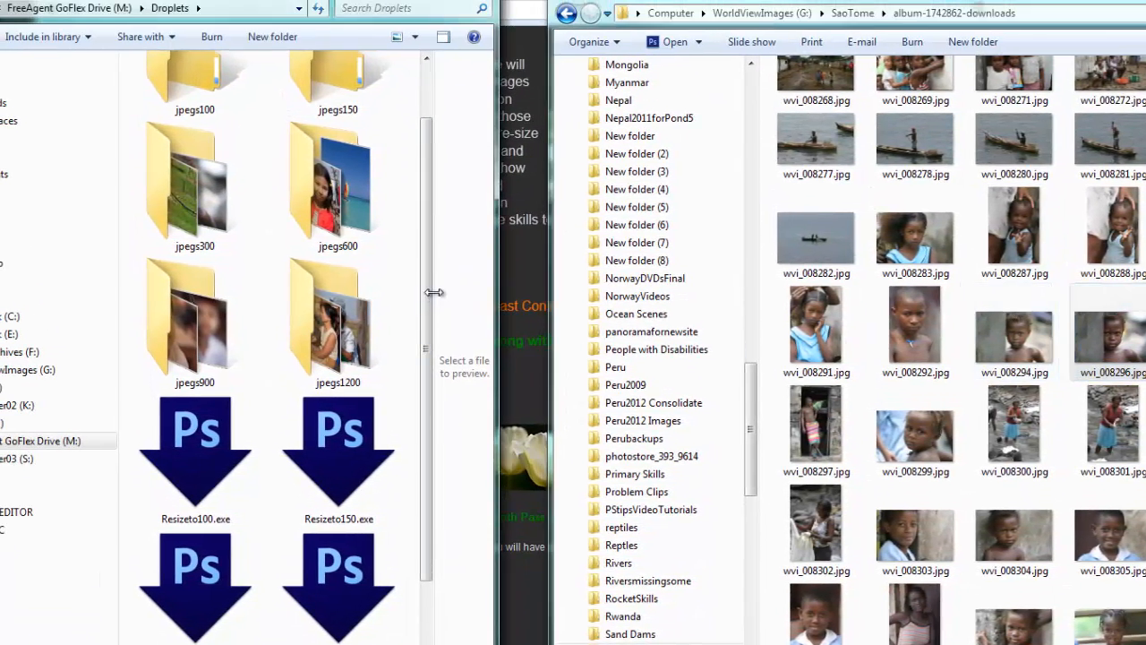
double_click(195, 184)
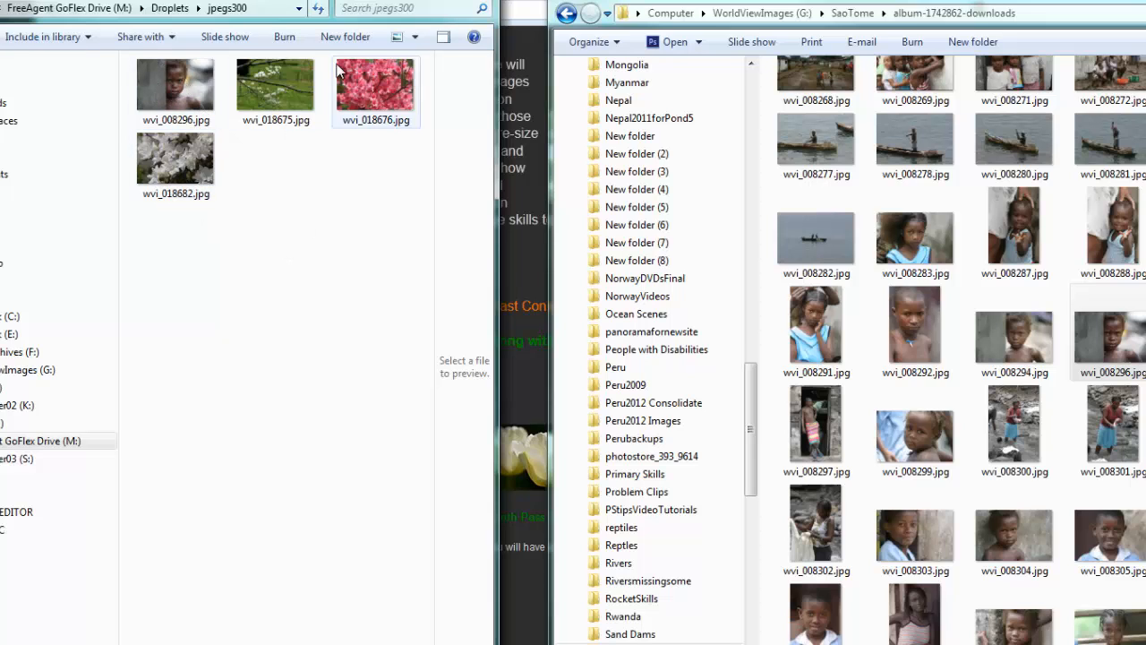
- Clear the folder windows away and open the image upload dialog for inserting an image at the start of the article's first paragraph
left_click_drag(698, 2, 1145, 9)
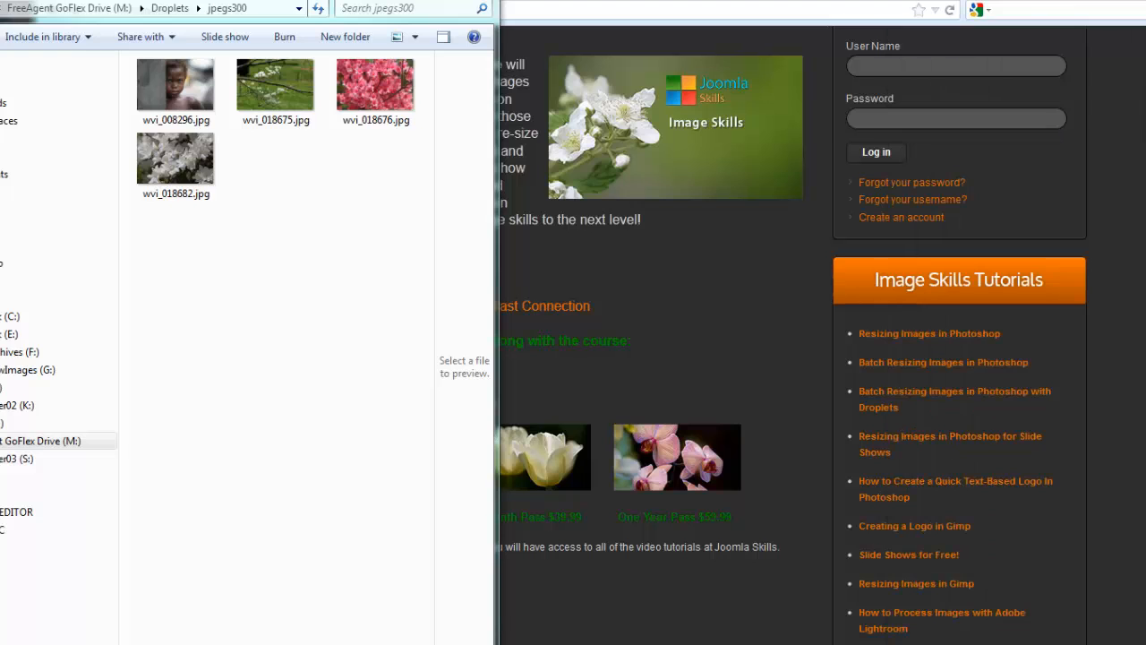
left_click_drag(143, 3, 1145, 29)
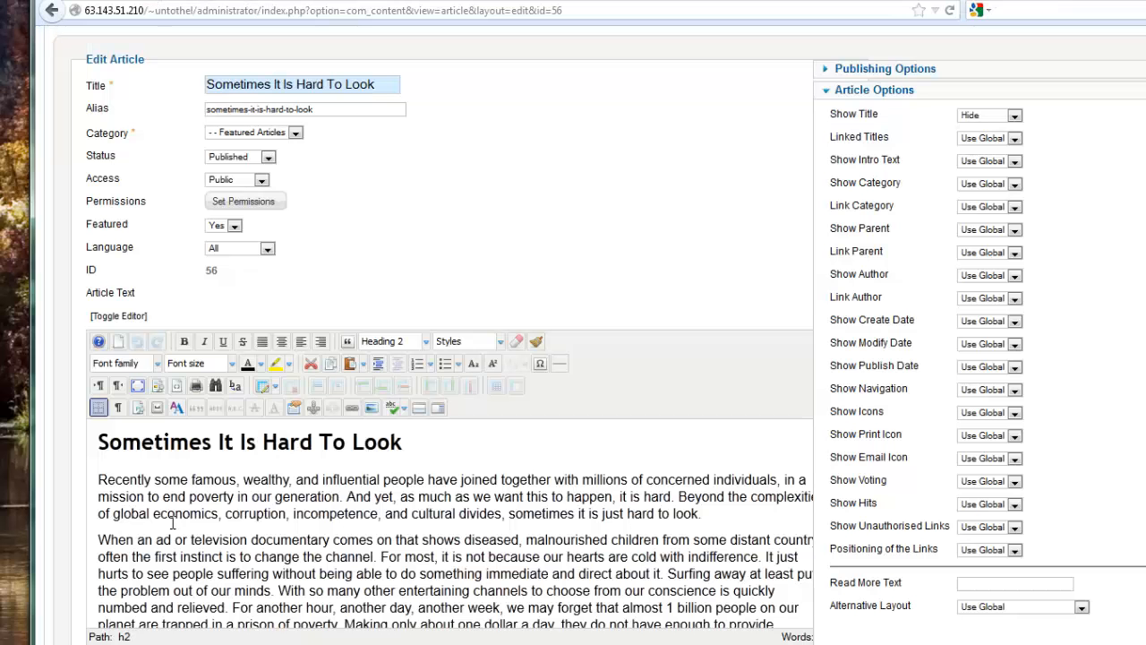
left_click(99, 481)
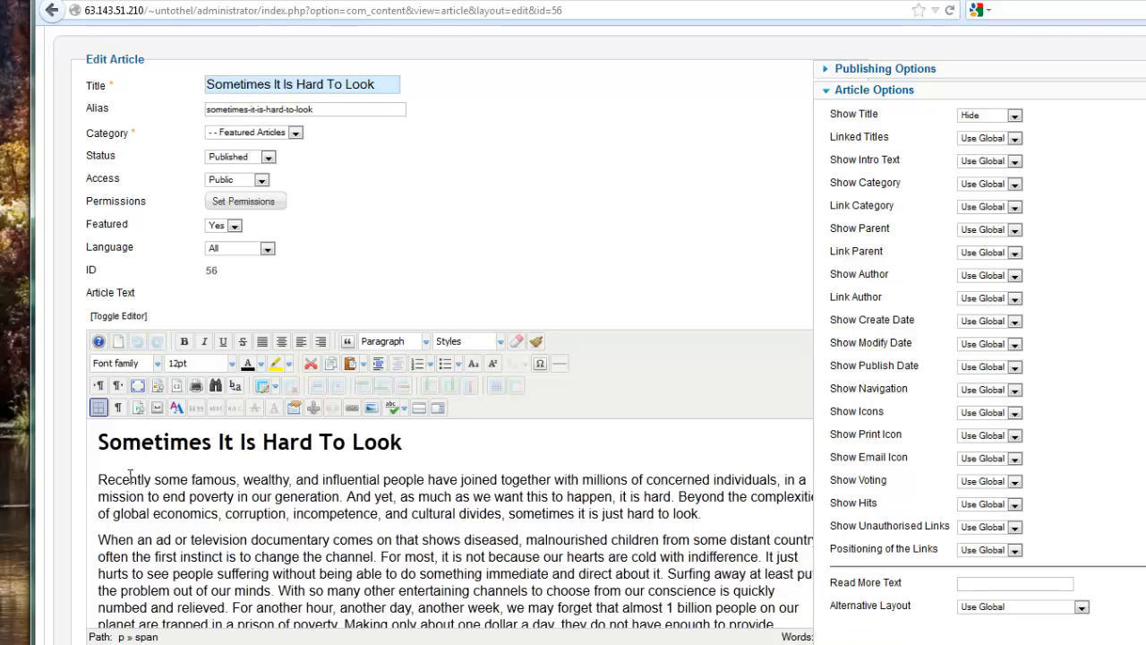
left_click(372, 411)
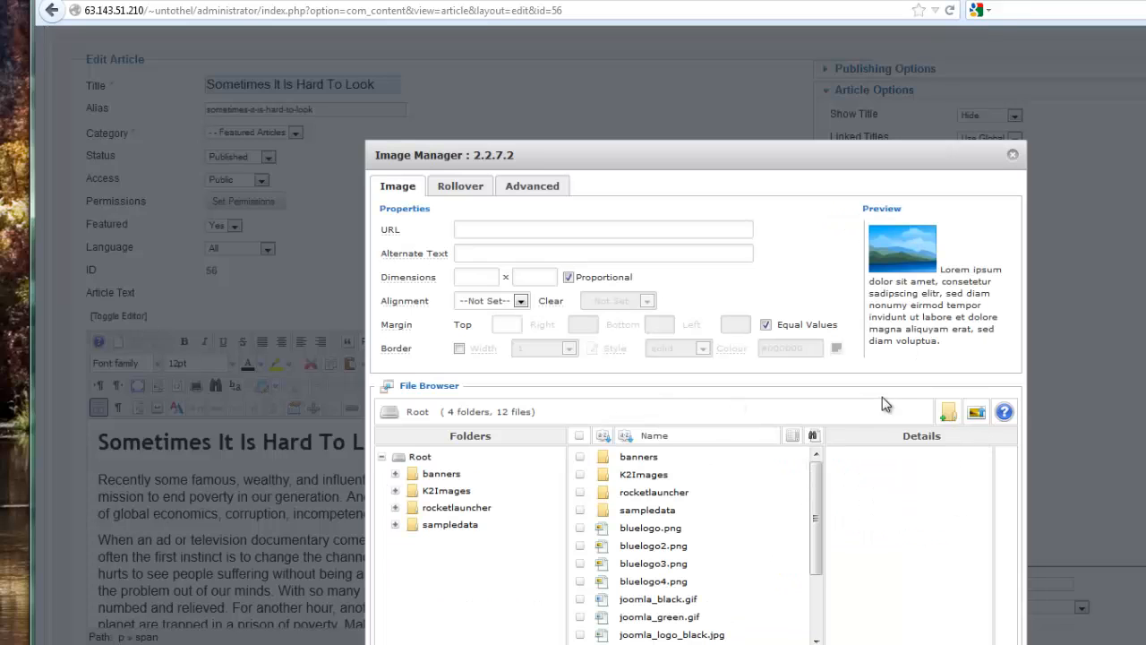
left_click(976, 412)
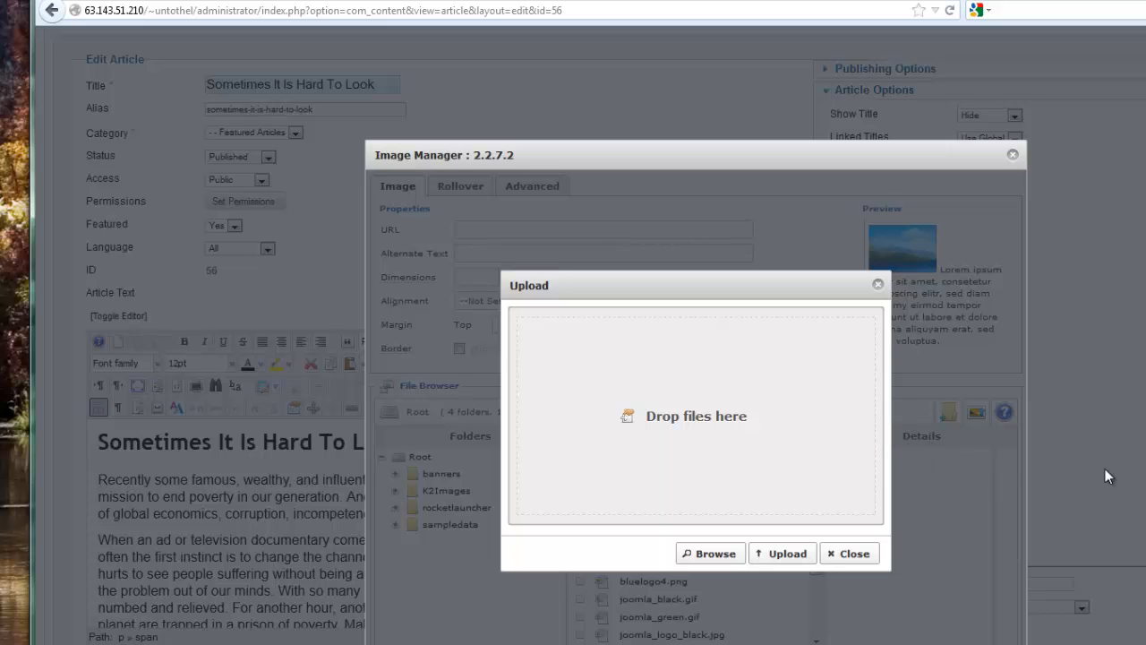
- Upload the resized wvi_008296.jpg from the jpegs300 folder to the root image folder and choose it as the image to insert
left_click_drag(1145, 100, 149, 61)
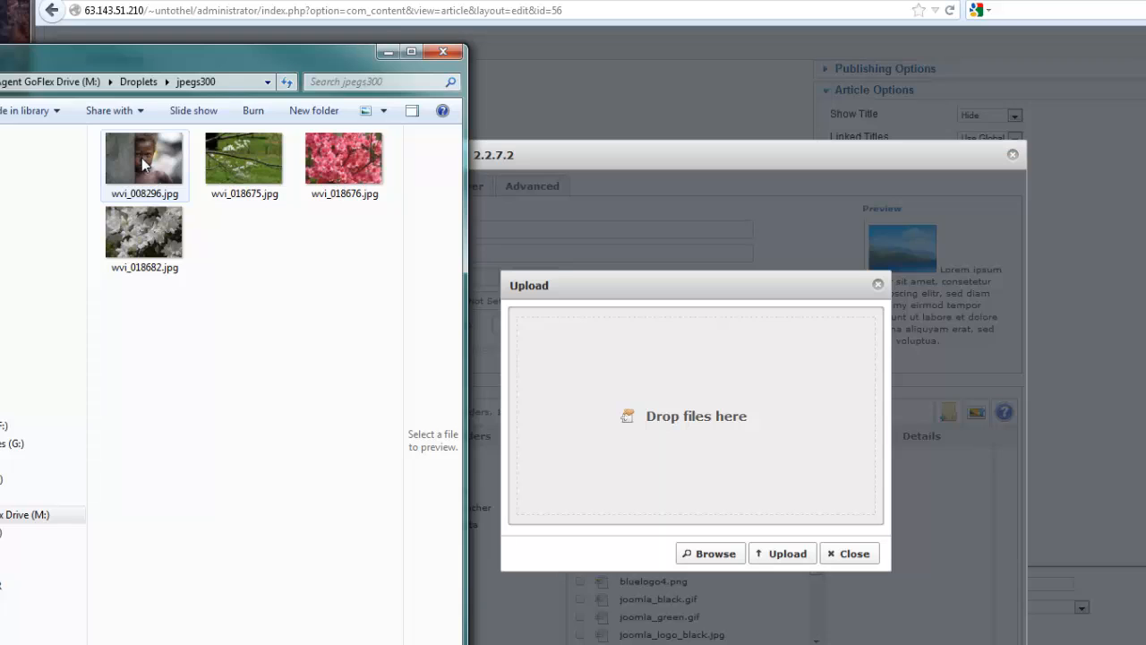
left_click(145, 162)
left_click_drag(143, 158, 656, 439)
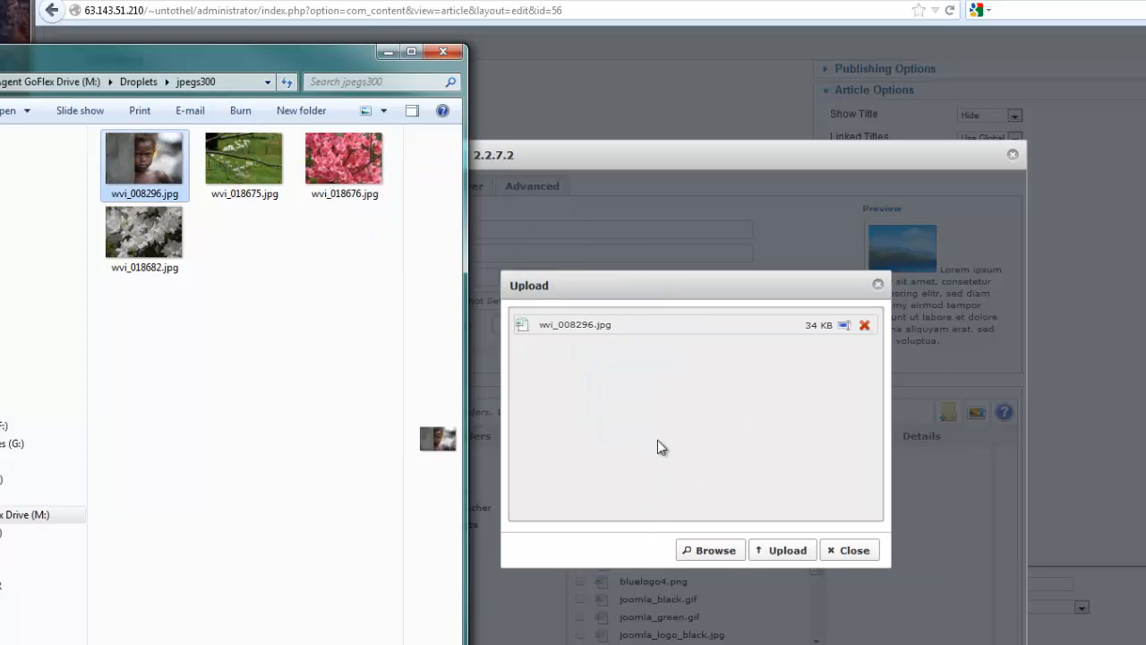
left_click(786, 551)
scroll(781, 590, "down", 1)
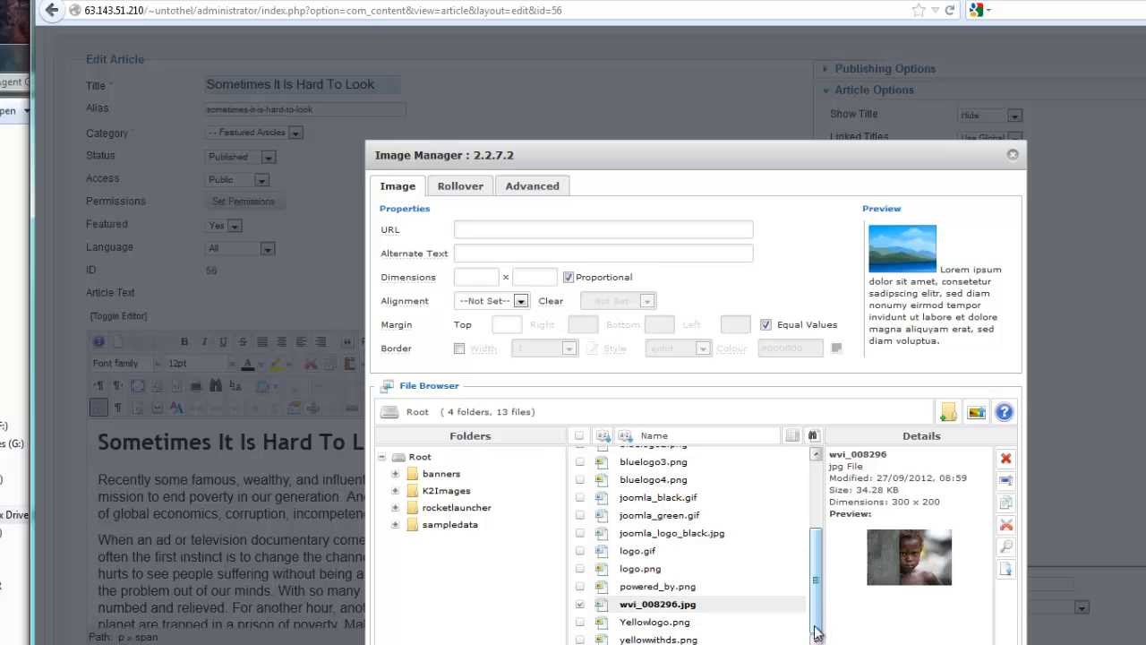
left_click(672, 606)
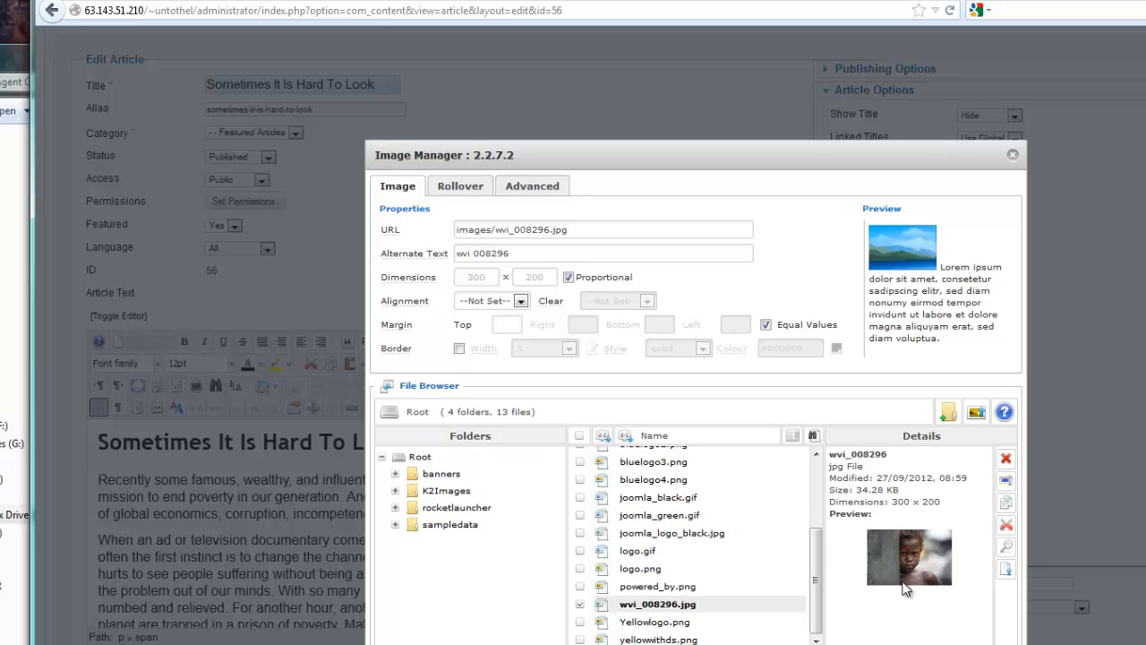
- Set the image's alternate text to "Poor Girl in Africa"
left_click_drag(515, 253, 422, 250)
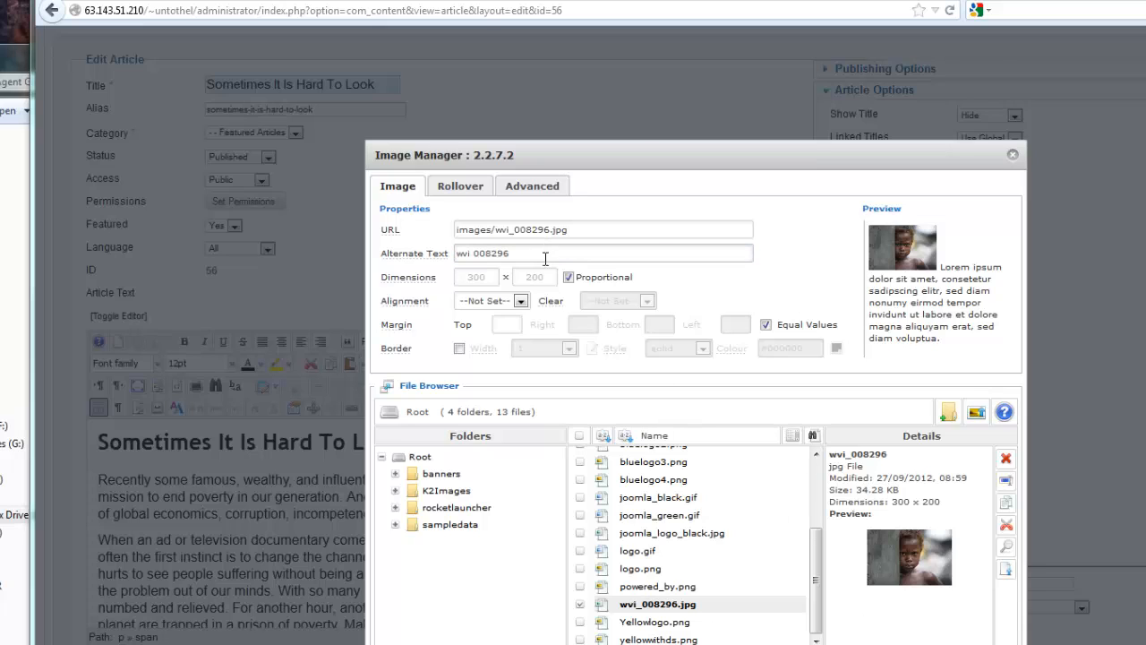
left_click(411, 253)
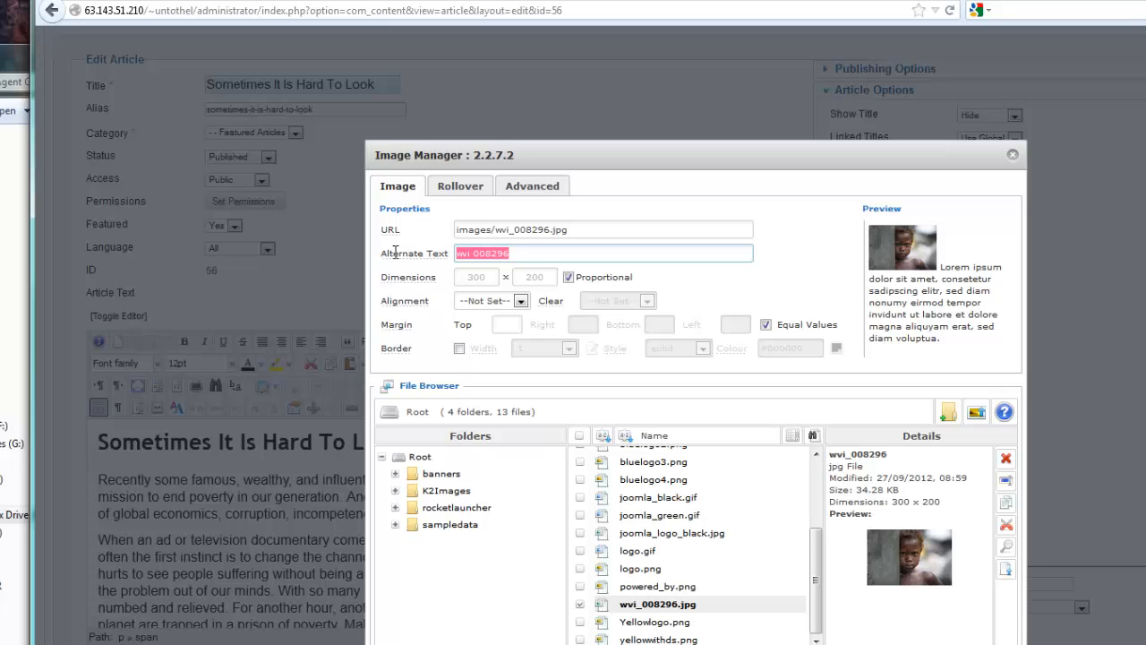
type("Poor Girl in Africa")
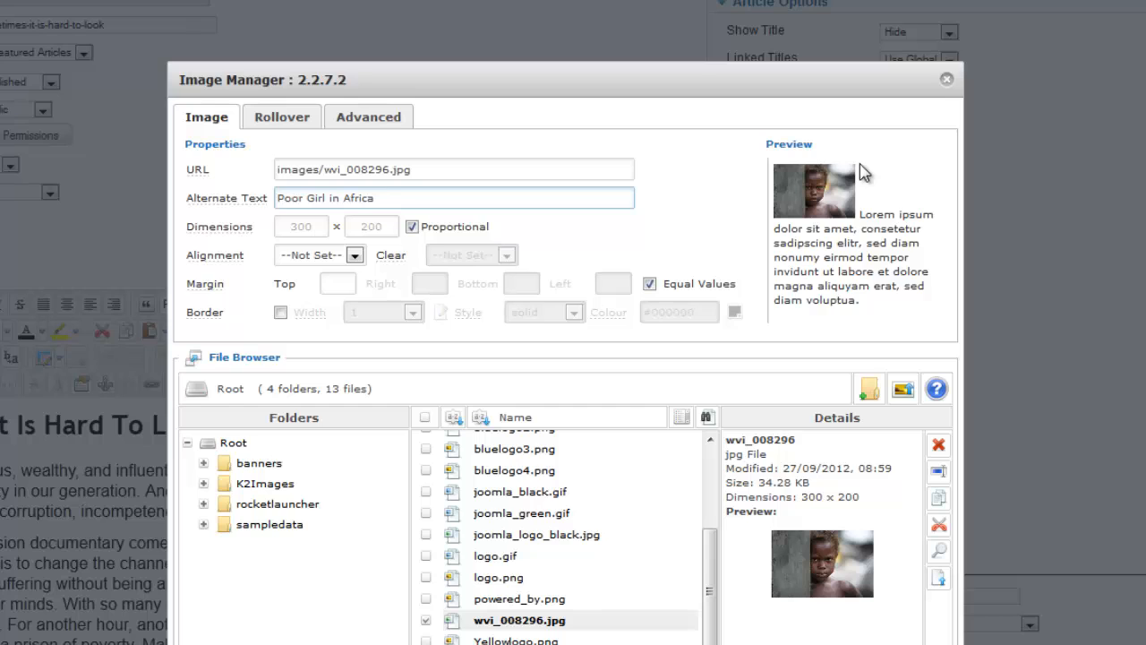
mouse_move(248, 263)
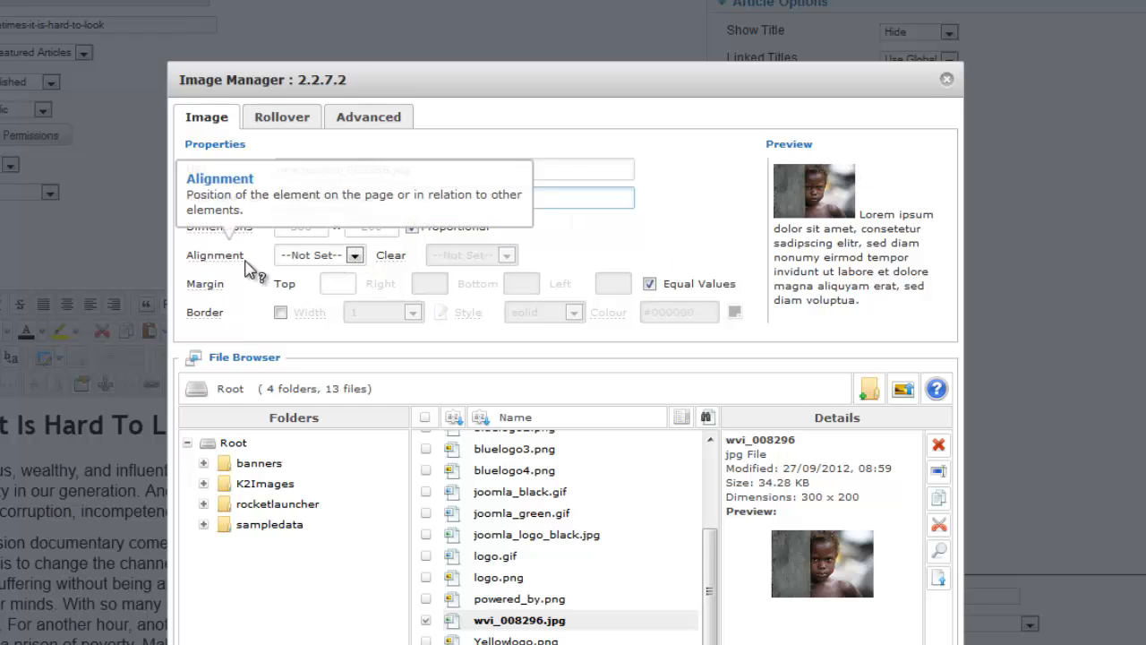
- Align the image Left, turn off equal margin values, set a right margin of 10 and insert it into the article
left_click(355, 256)
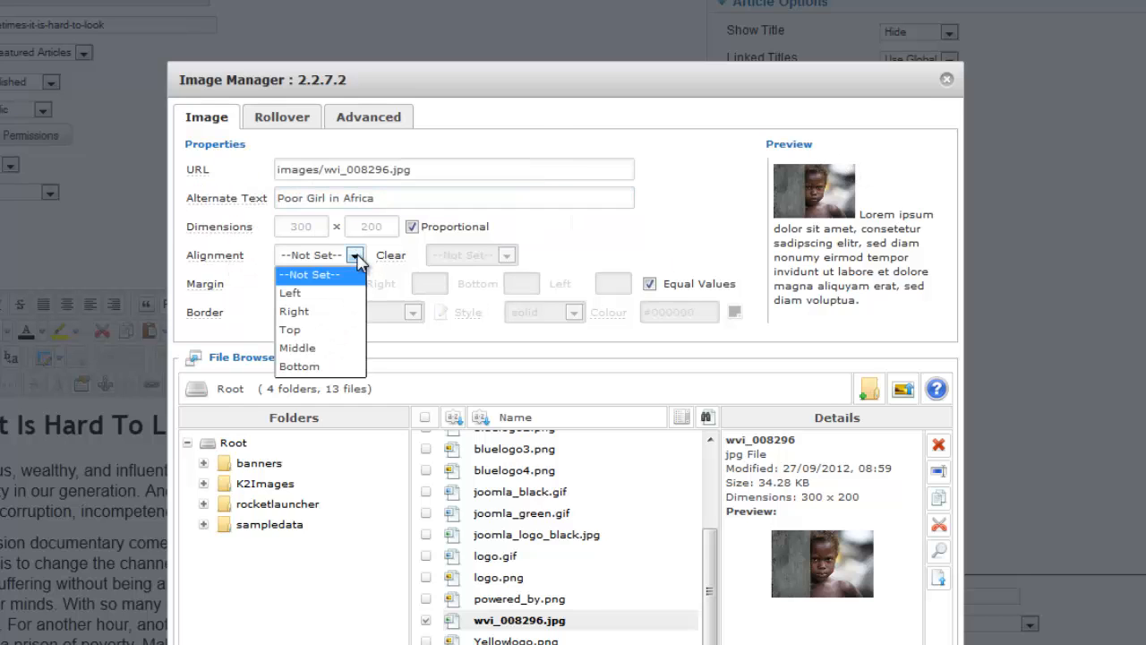
left_click(316, 297)
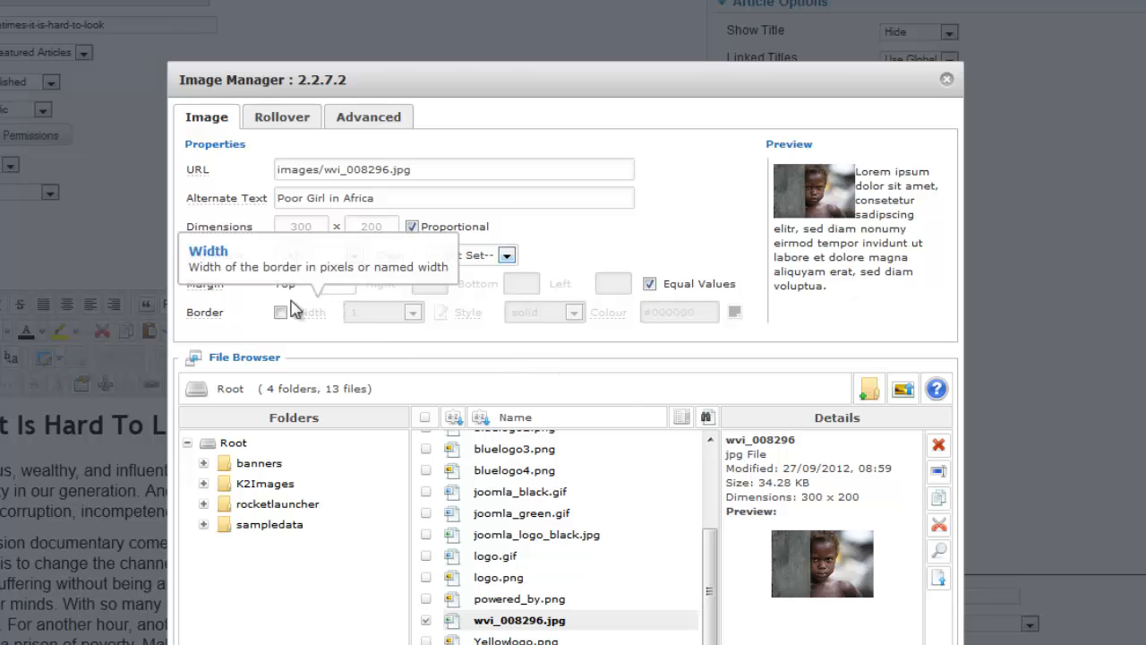
left_click(649, 284)
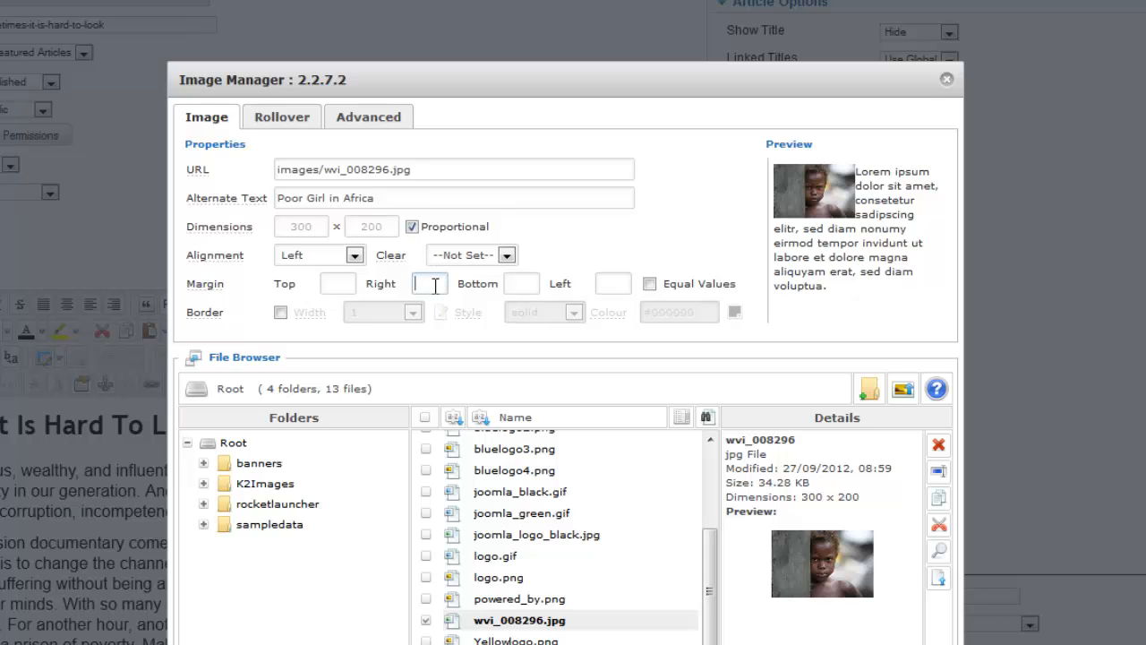
type("10")
left_click(565, 250)
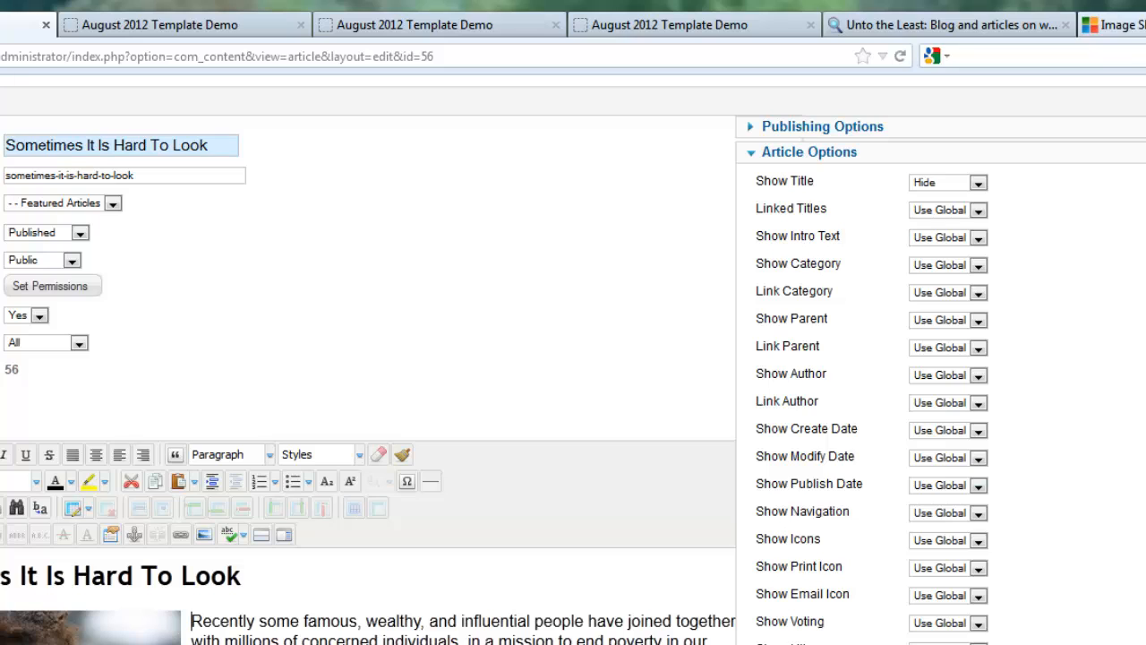
- Save the article and reload the site's front page to check it with the image
scroll(573, 358, "up", 3)
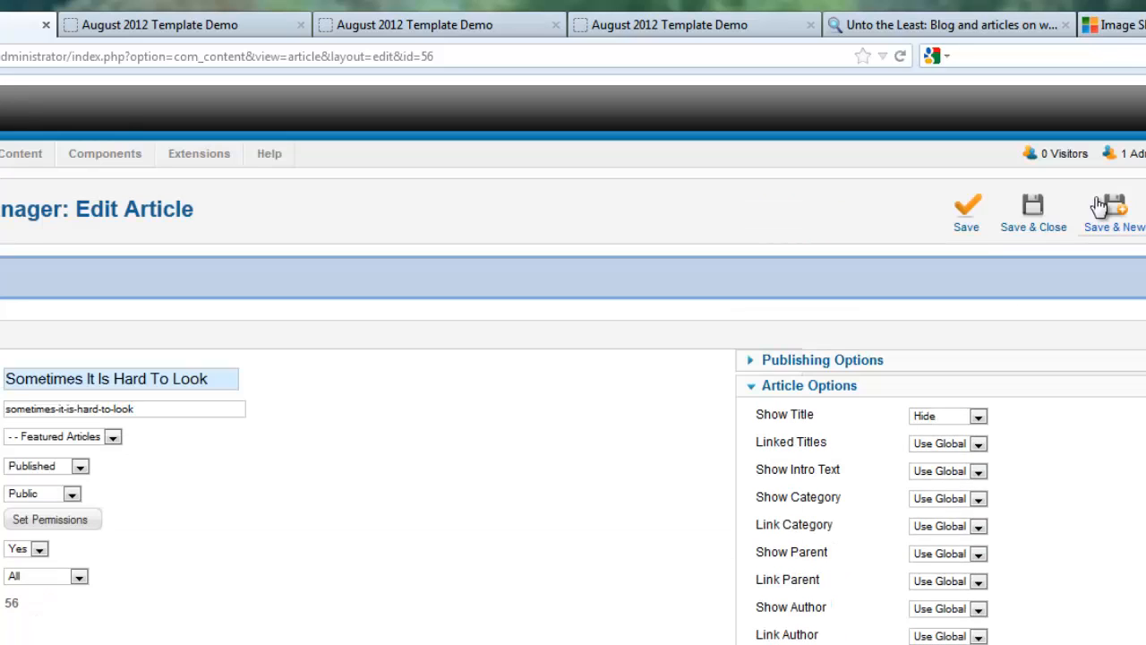
left_click(962, 215)
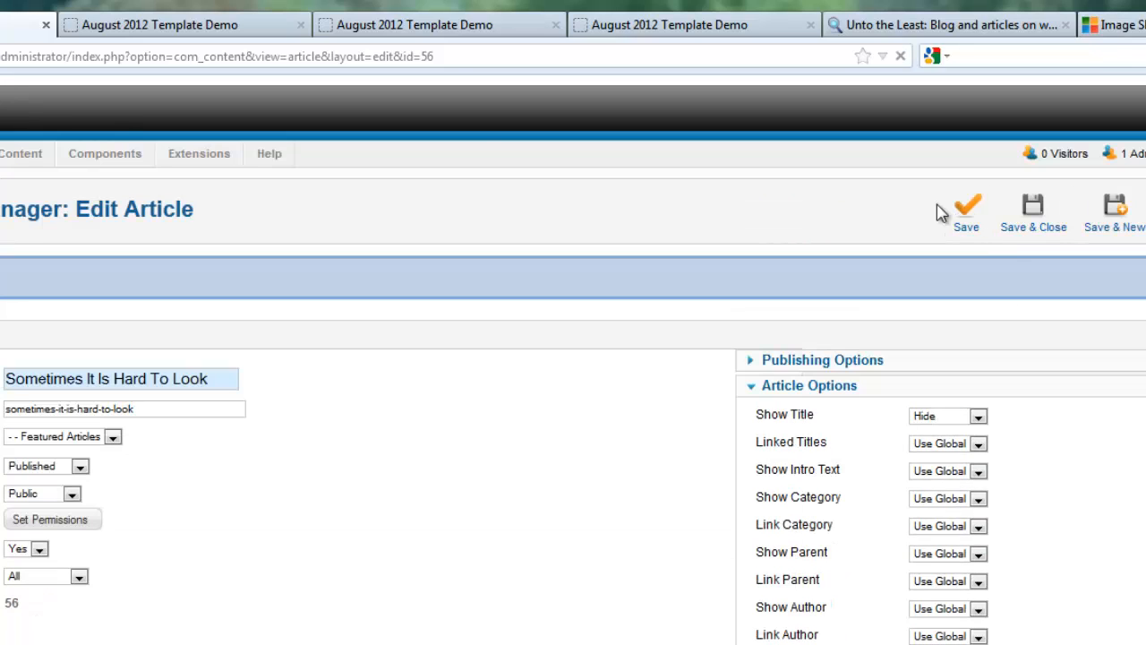
left_click(215, 31)
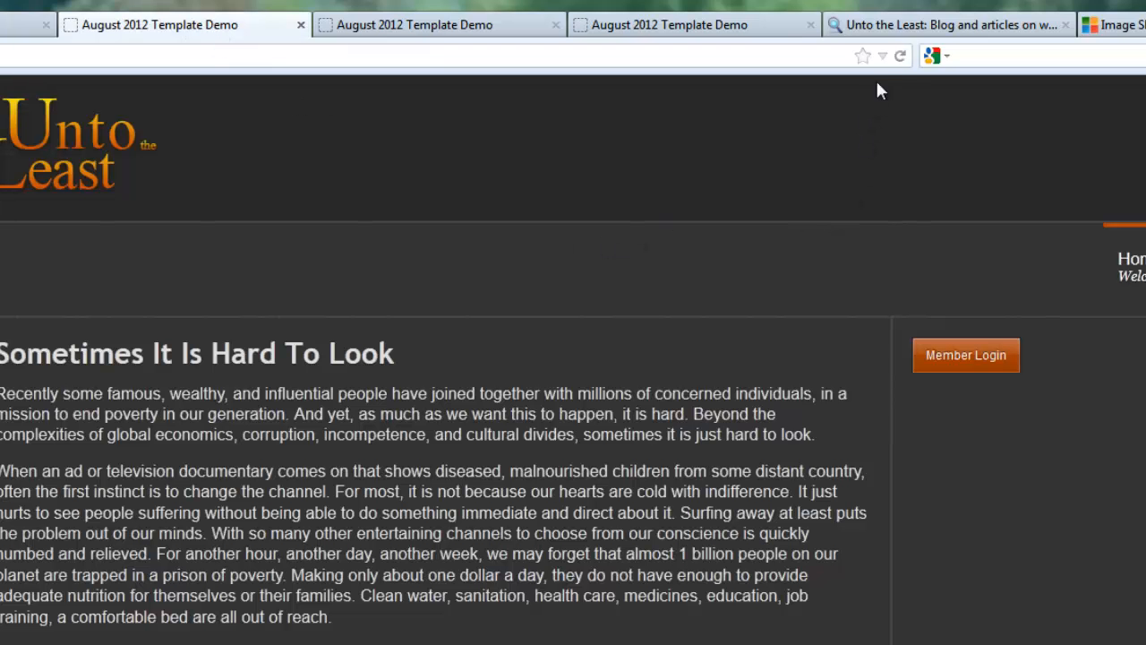
left_click(900, 55)
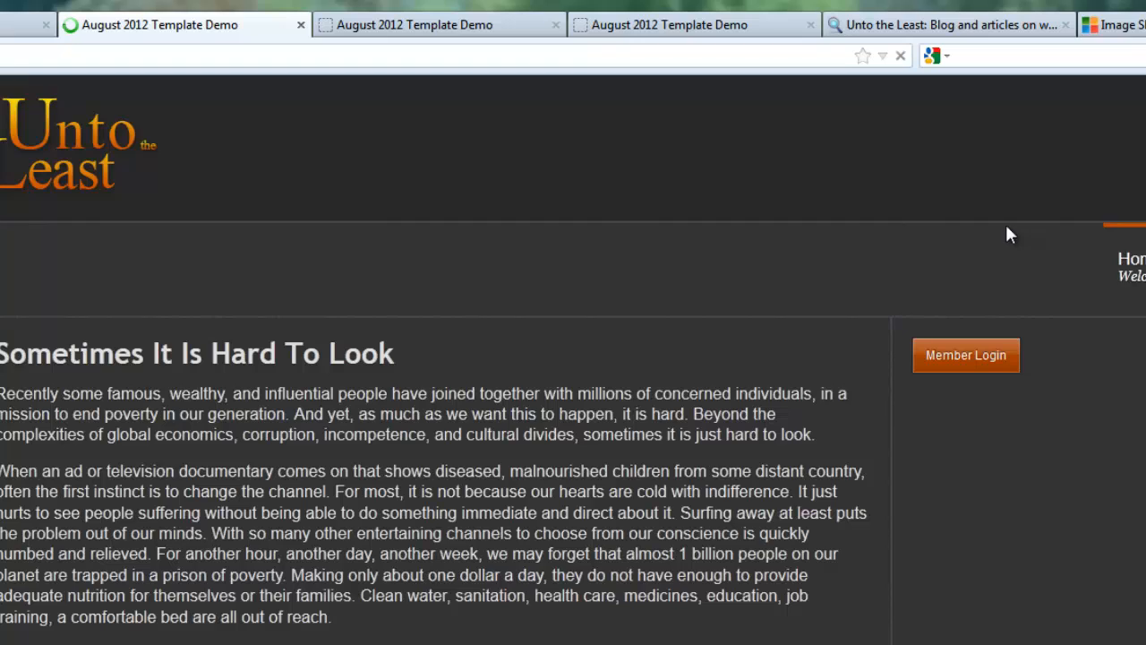